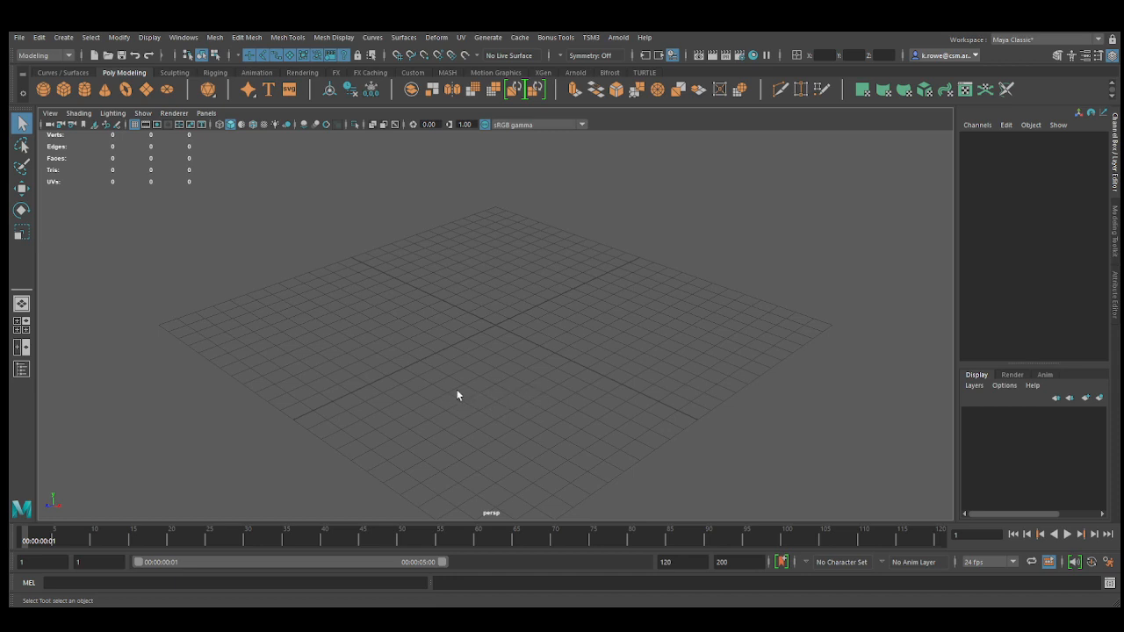
Create a polygon torus at the centre of the grid
key("g")
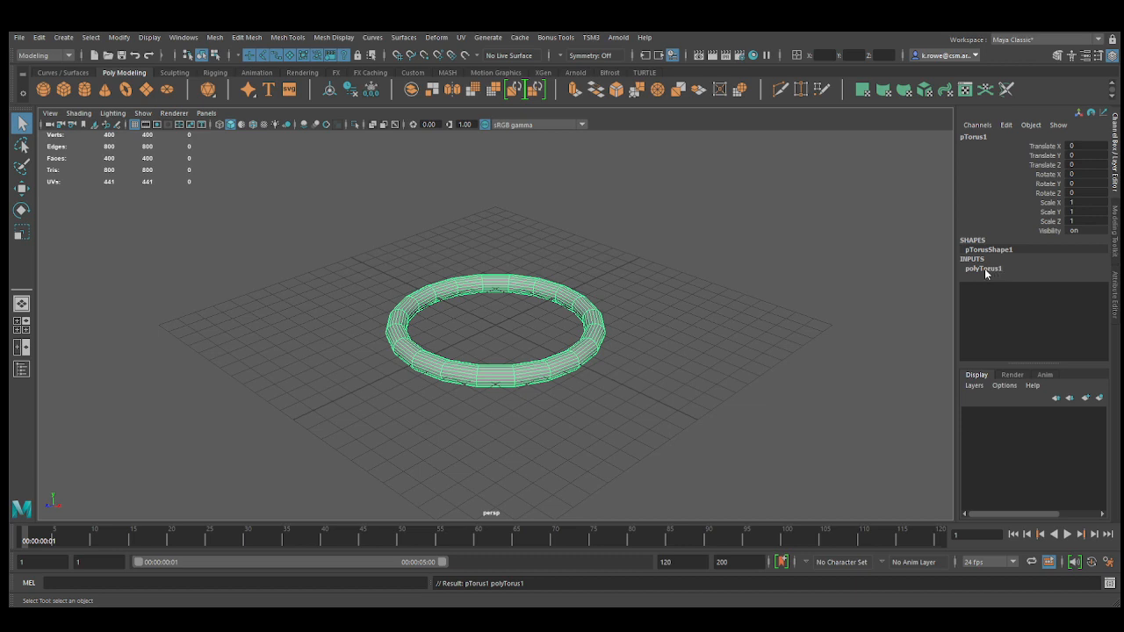
left_click_drag(617, 343, 394, 328, "alt")
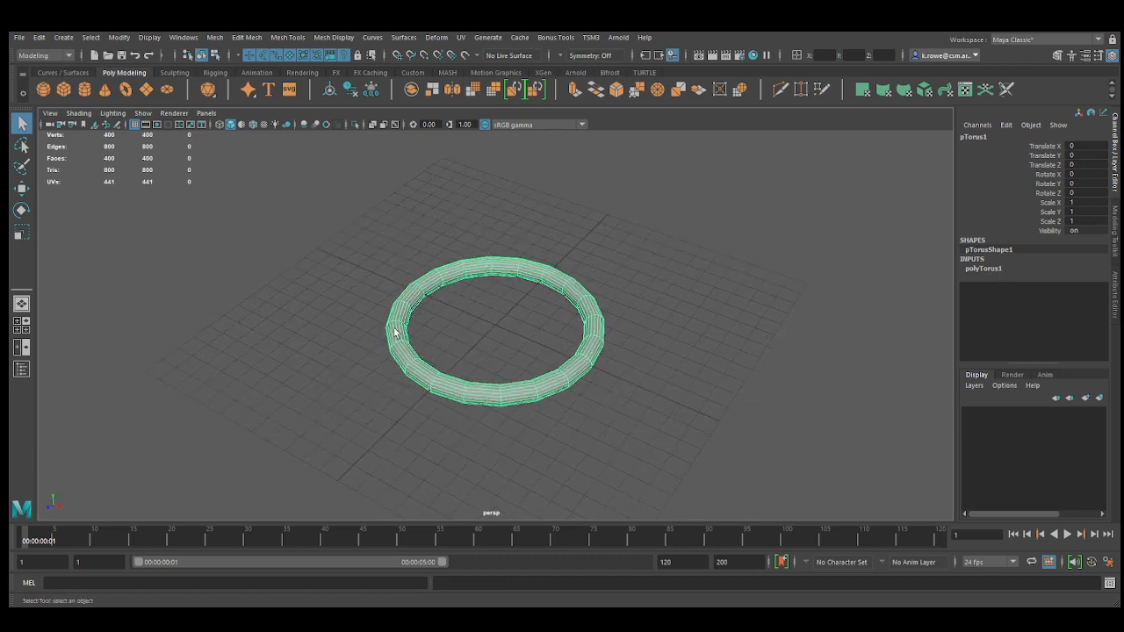
right_click_drag(395, 329, 496, 315, "alt")
left_click_drag(495, 321, 451, 301, "alt")
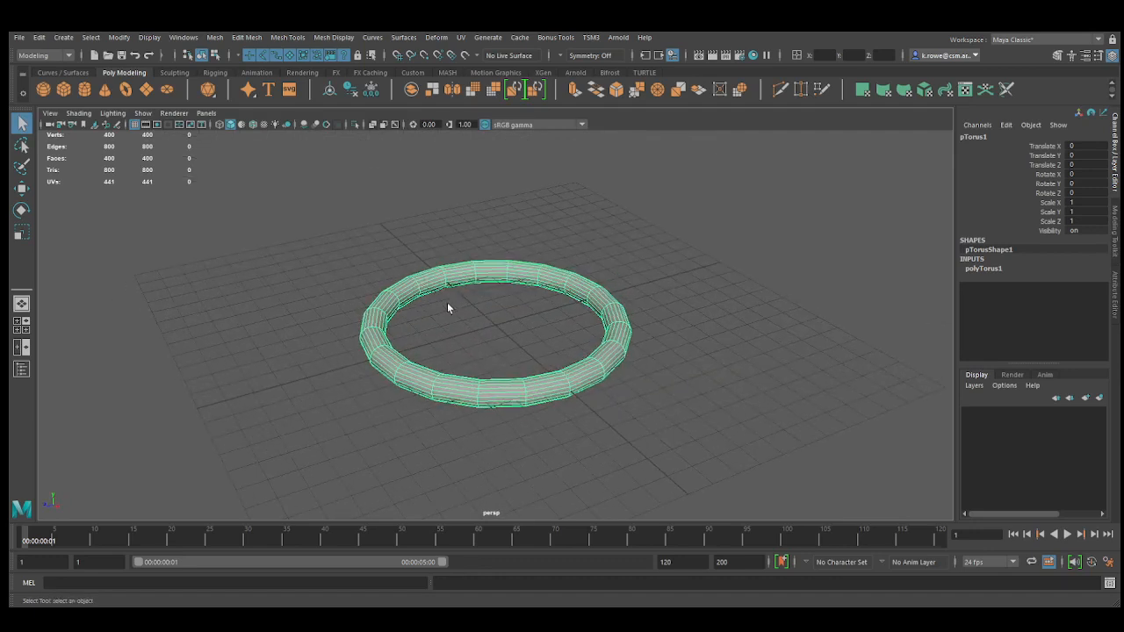
Open the torus's construction settings and set its section radius to 1
left_click(991, 270)
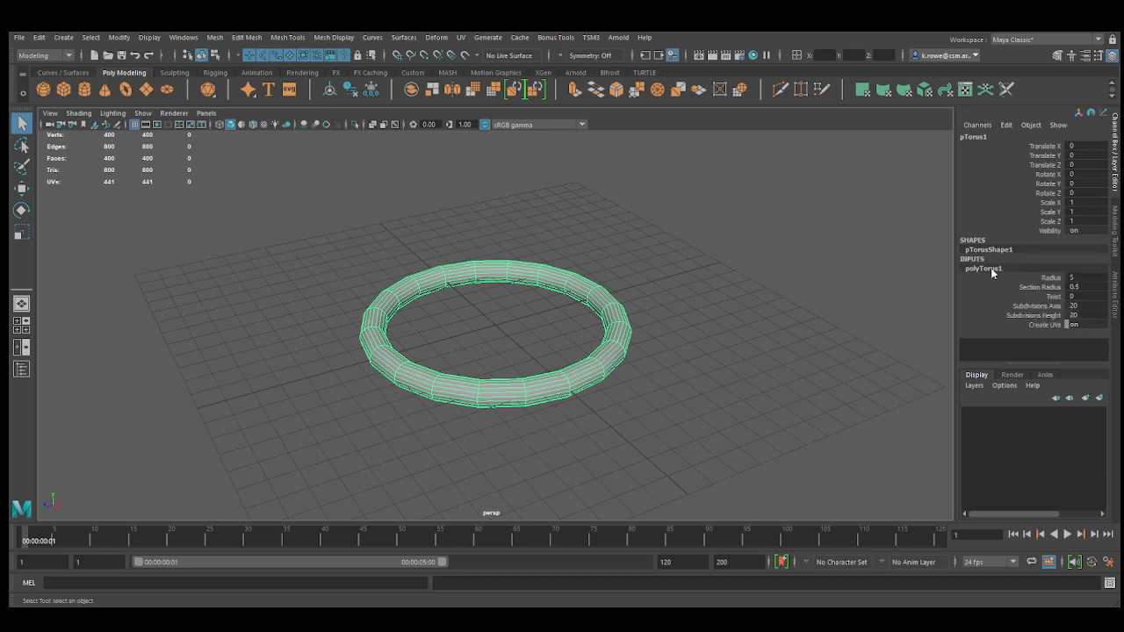
double_click(1087, 286)
type("1")
key("Return")
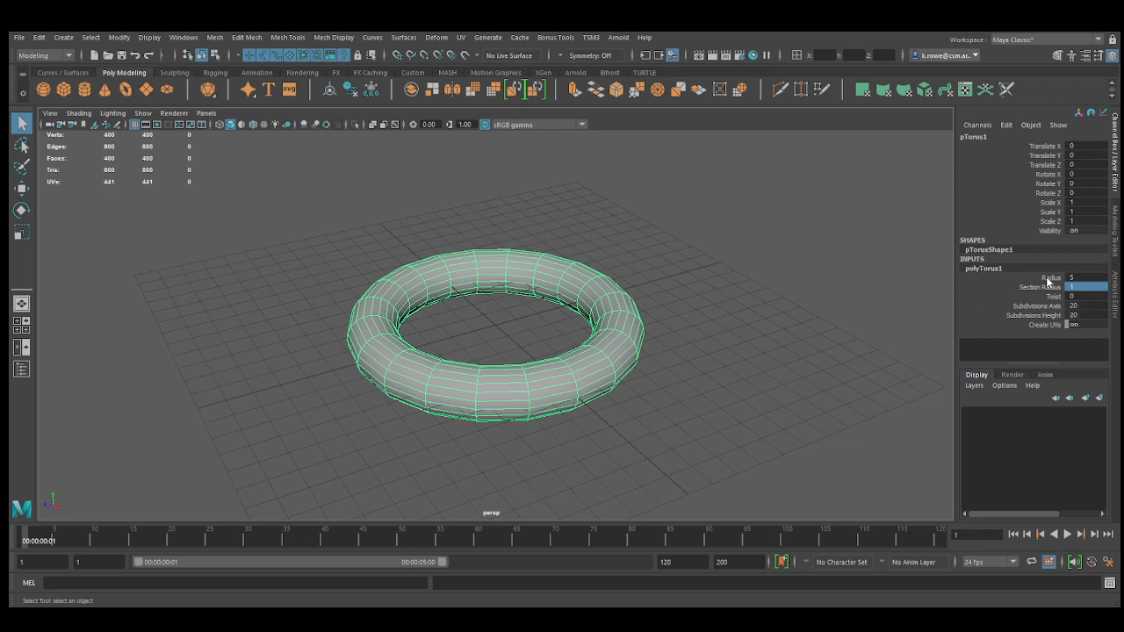
Try a torus radius of 12 and set it back to 5
double_click(1080, 280)
type("12")
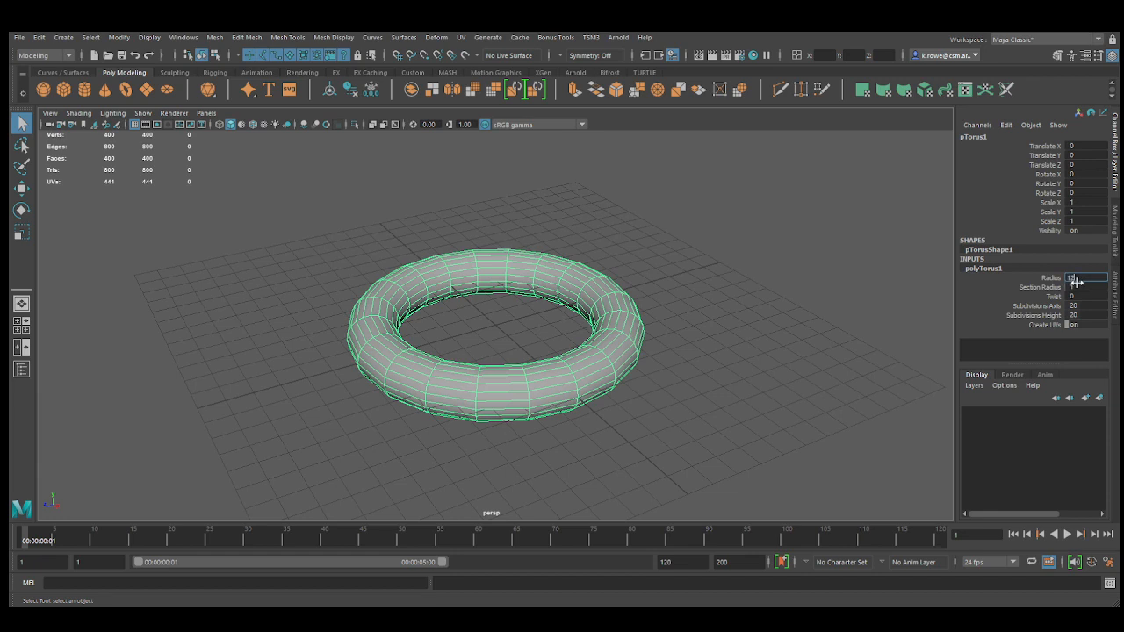
key("Return")
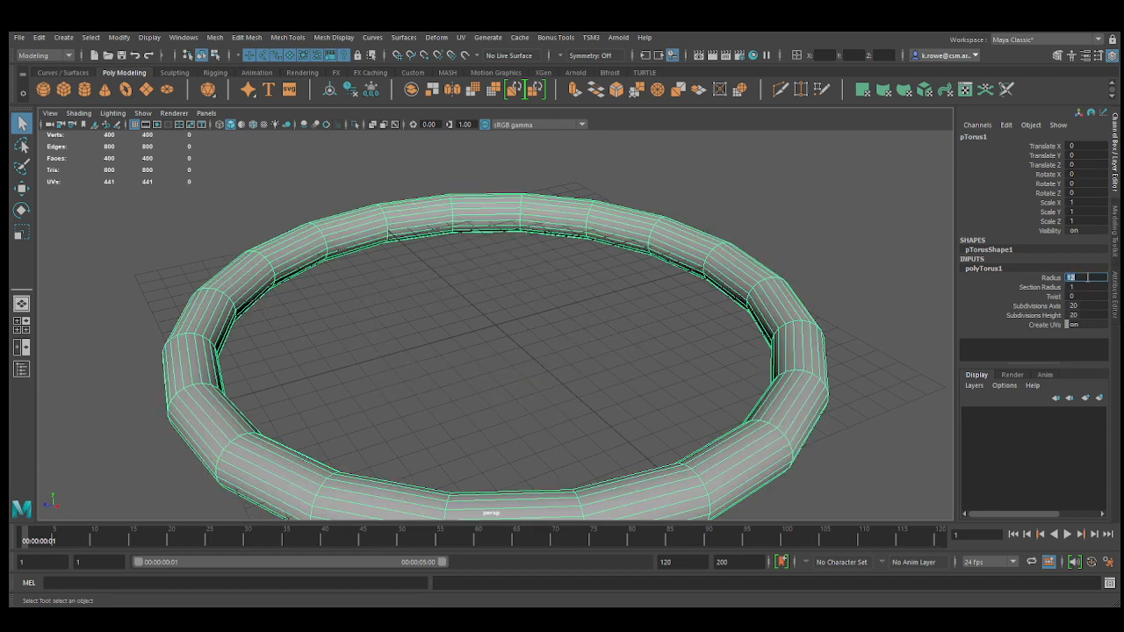
type("5")
key("Return")
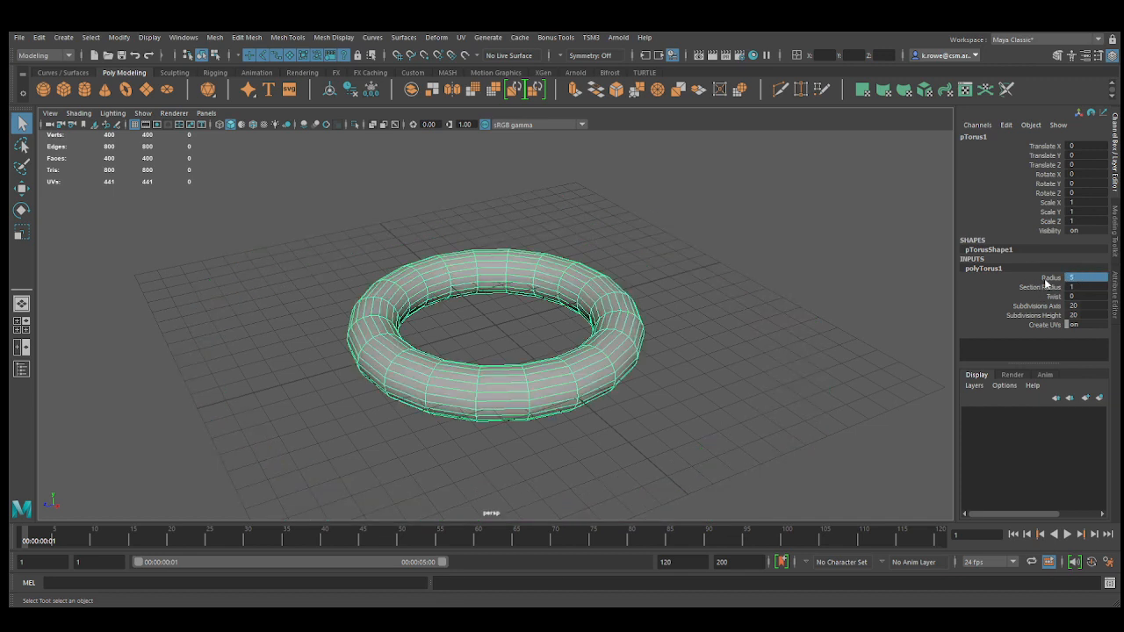
Increase the torus's radius interactively to about 5.8
left_click(1045, 279)
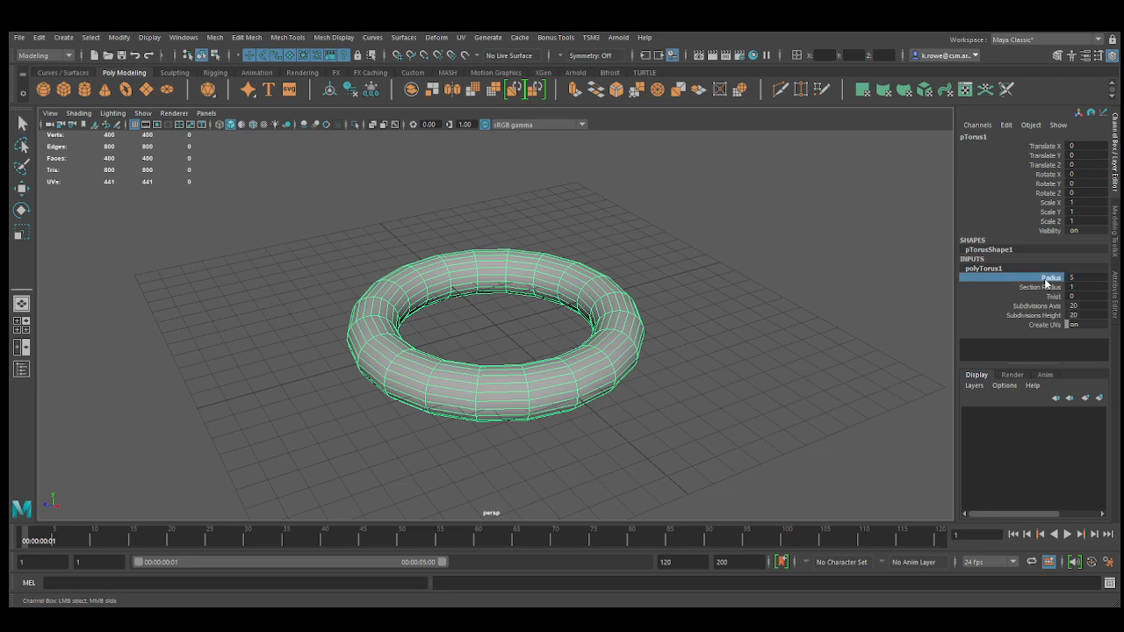
left_click(1080, 277)
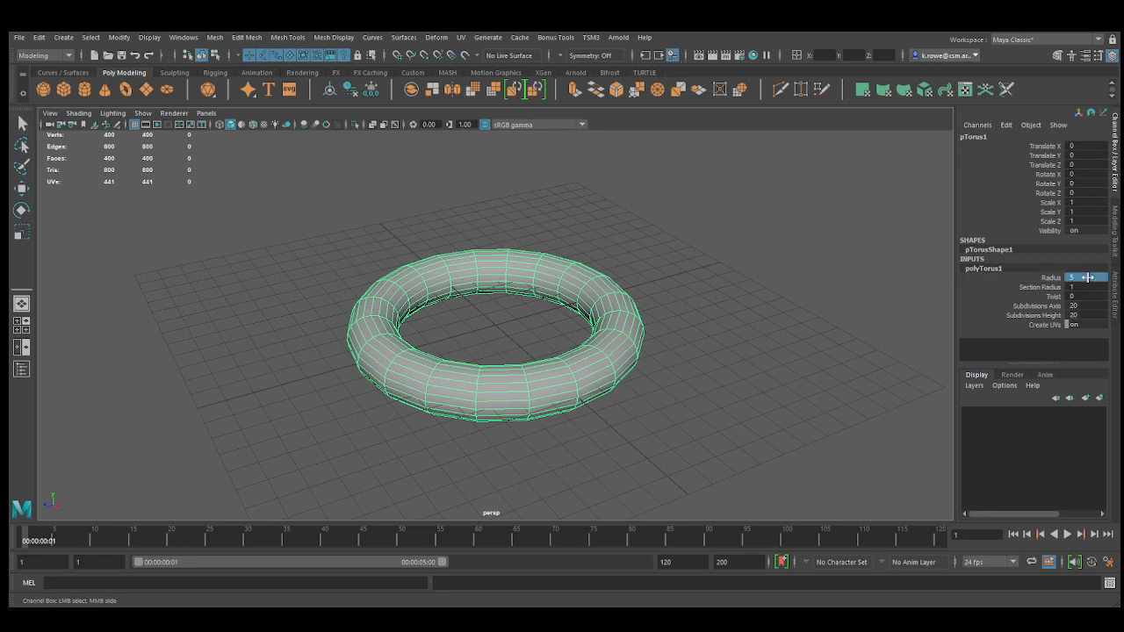
left_click(1048, 279)
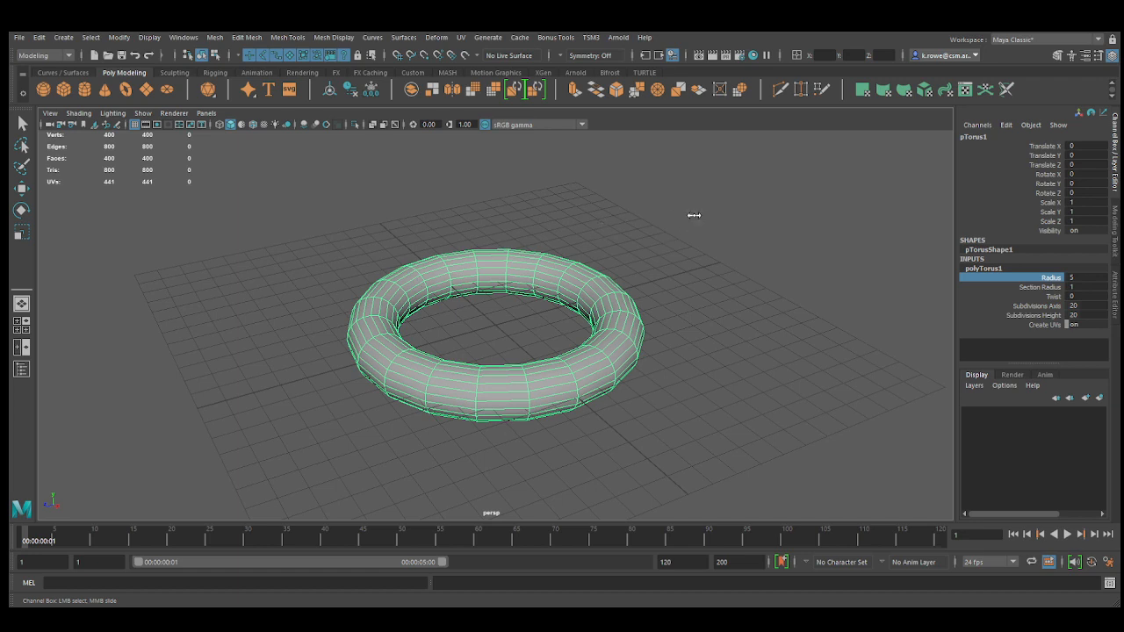
mouse_move(693, 214)
middle_mouse_down()
mouse_move(724, 211)
mouse_move(682, 218)
mouse_move(698, 223)
middle_mouse_up()
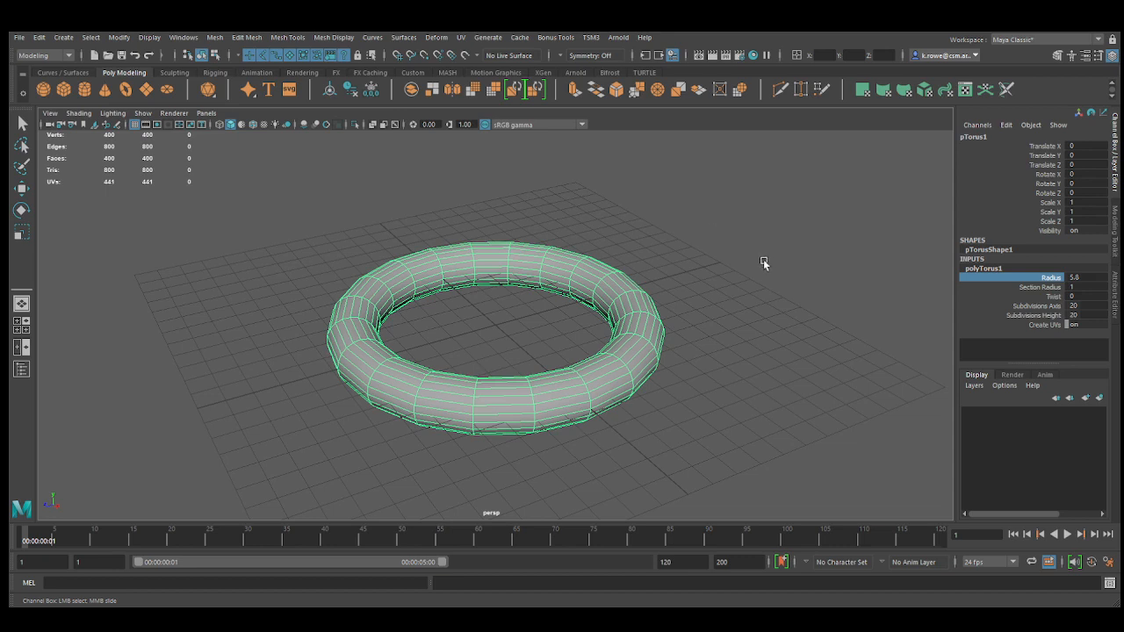
Set the torus's axis subdivisions to 50 for a smoother ring
double_click(1085, 306)
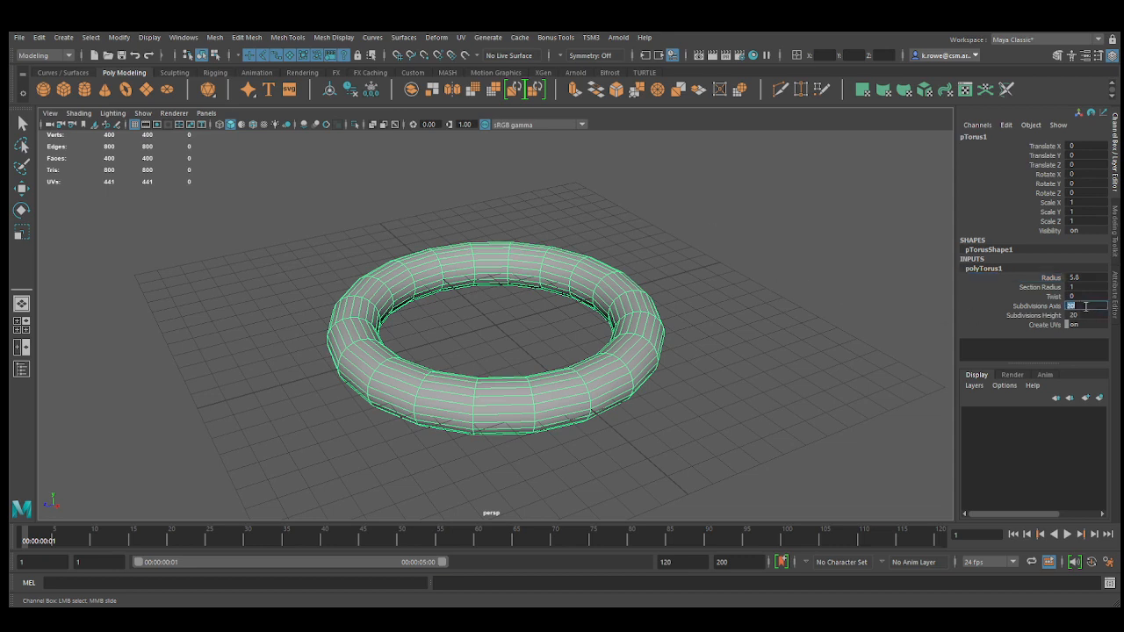
type("50")
key("Return")
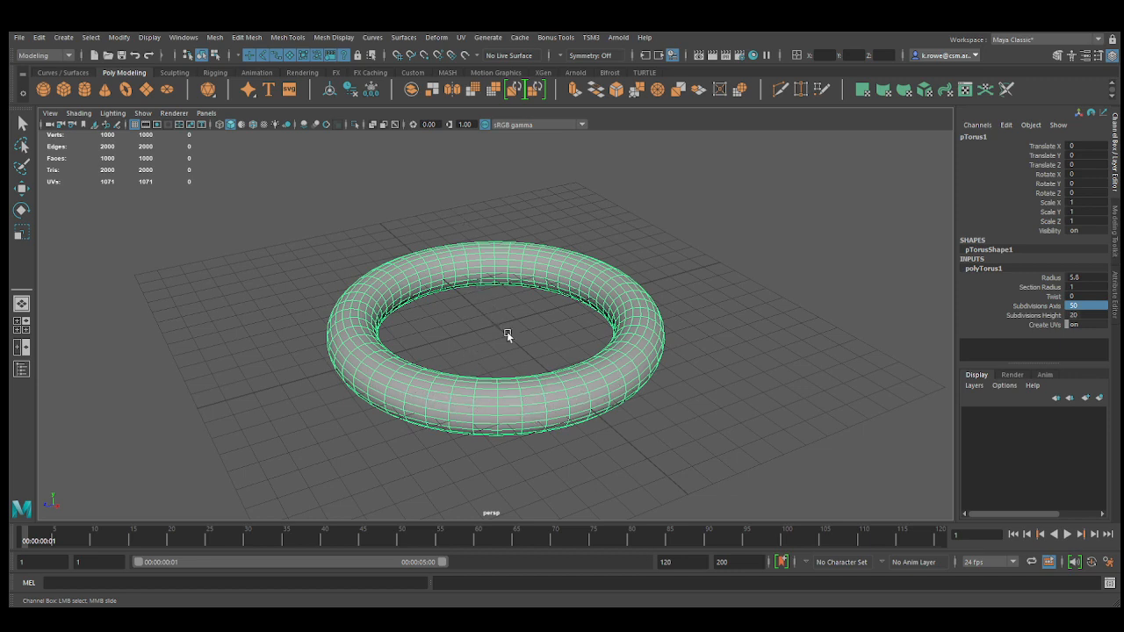
key("w")
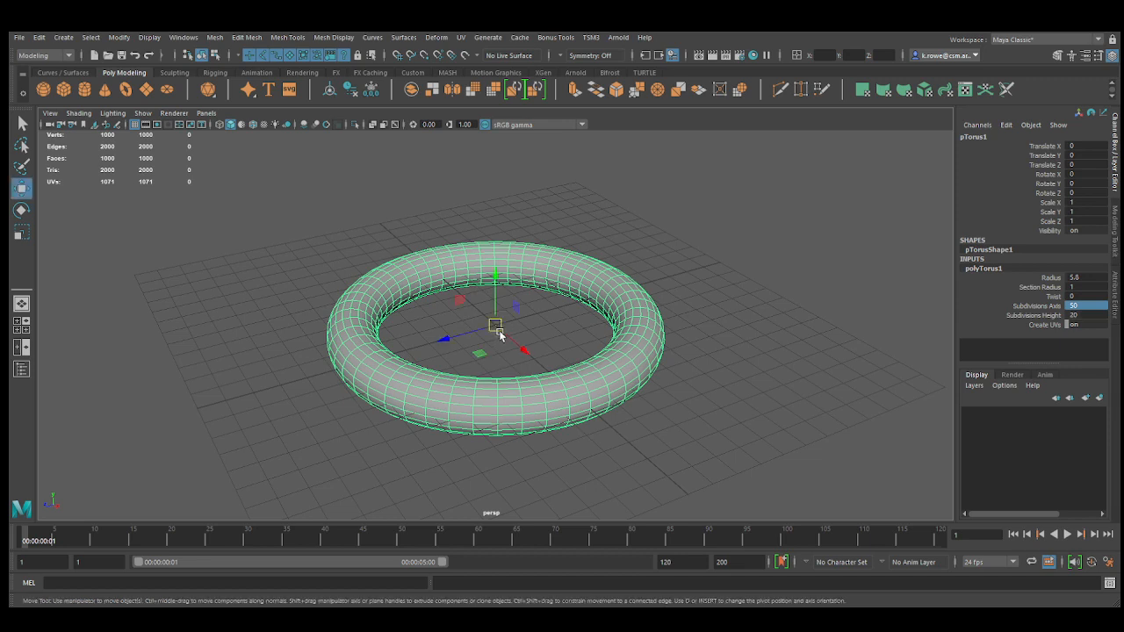
left_click_drag(495, 299, 534, 289, "alt")
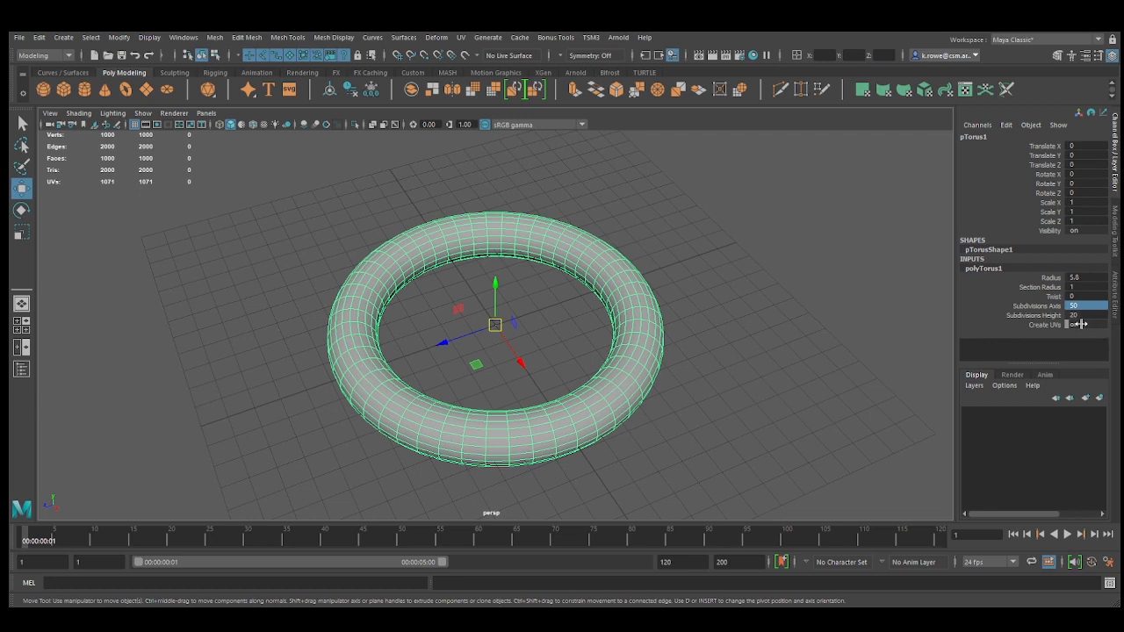
Set the torus's radius to 10
left_click(1037, 316)
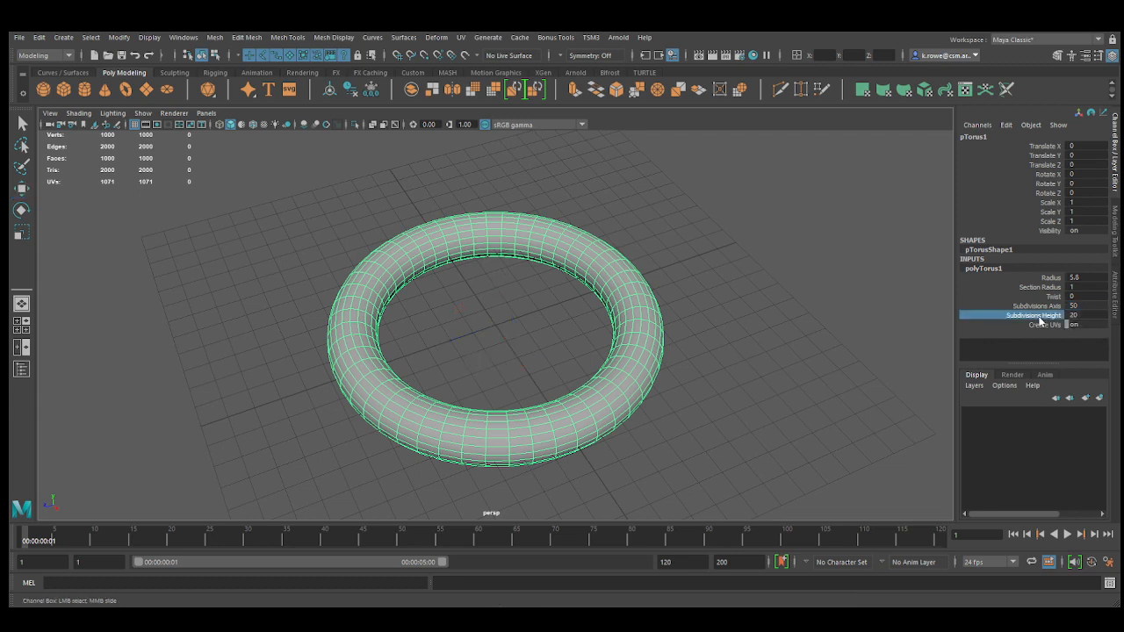
mouse_move(743, 292)
middle_mouse_down()
mouse_move(803, 291)
mouse_move(723, 296)
mouse_move(785, 293)
mouse_move(745, 297)
middle_mouse_up()
double_click(1089, 279)
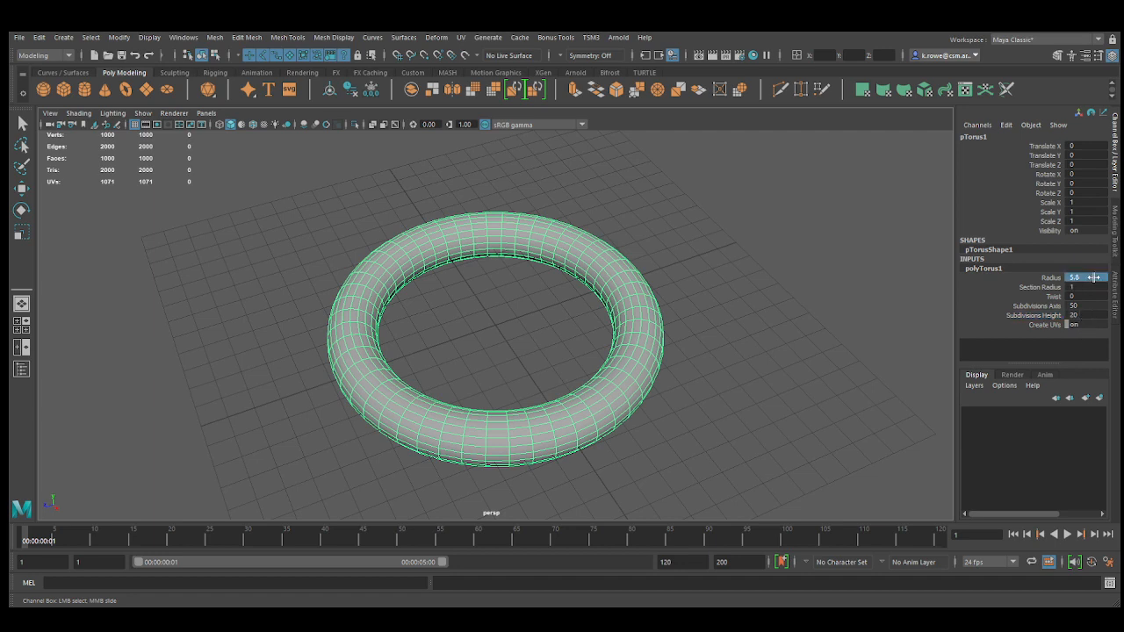
type("10")
key("Return")
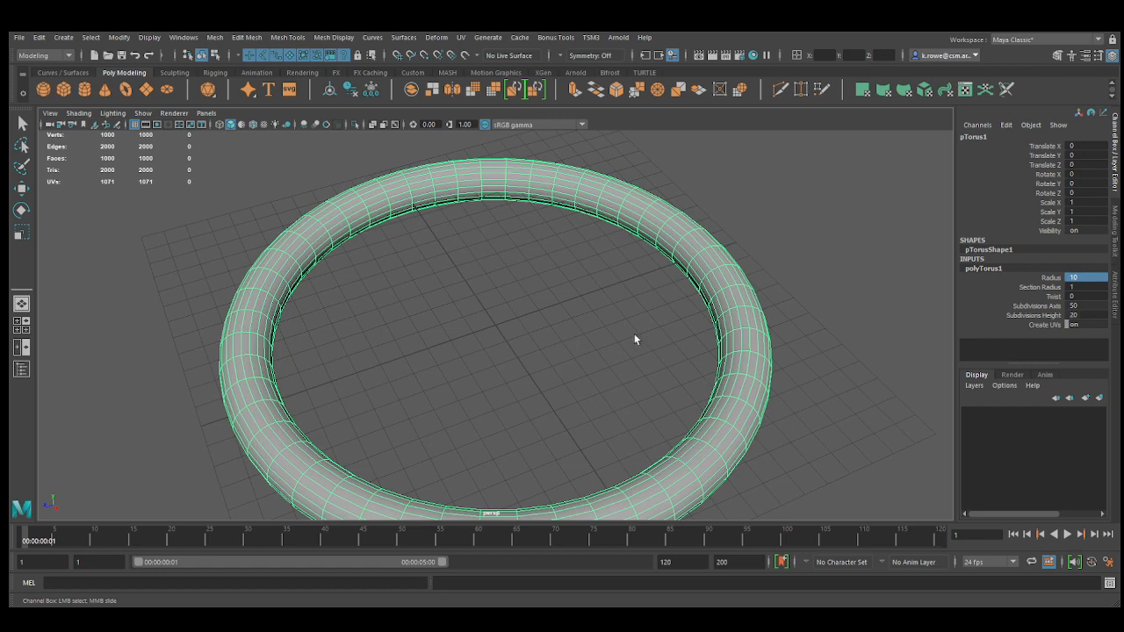
Examine the enlarged torus from several angles, checking the shape and spacing of its faces around the ring
scroll(572, 329, "down", 3)
left_click_drag(570, 334, 569, 329, "alt")
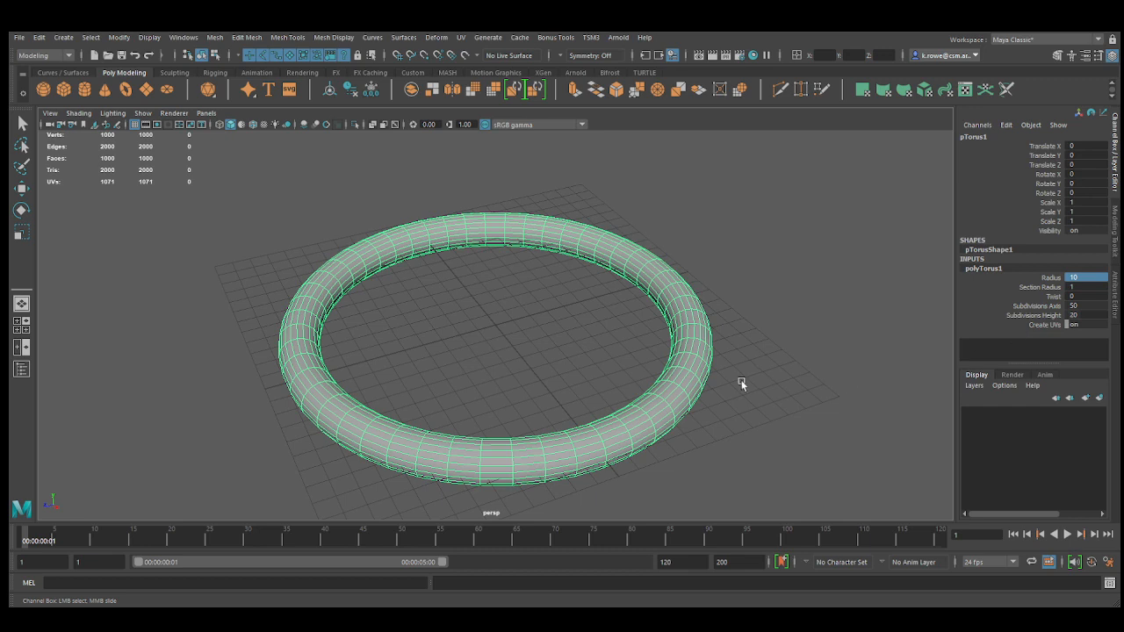
left_click_drag(651, 363, 637, 361, "alt")
left_click_drag(658, 404, 608, 412, "alt")
right_click_drag(608, 411, 765, 396, "alt")
middle_click_drag(765, 397, 724, 324, "alt")
mouse_move(724, 412)
left_mouse_down("alt")
mouse_move(722, 379)
mouse_move(708, 389)
mouse_move(733, 409)
left_mouse_up("alt")
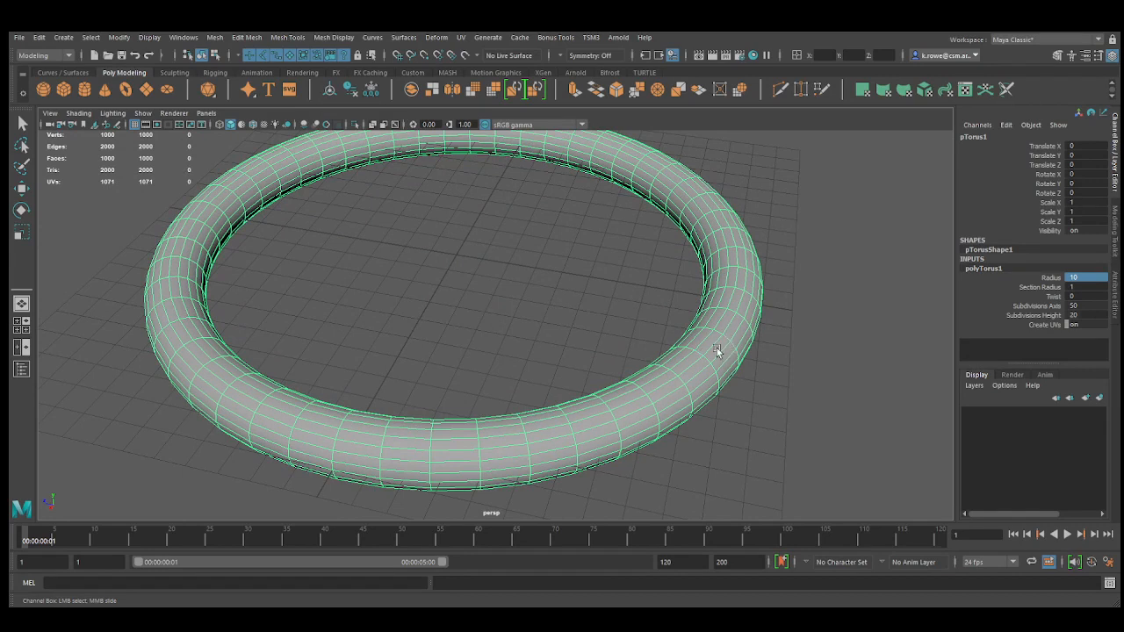
left_click_drag(717, 354, 684, 364, "alt")
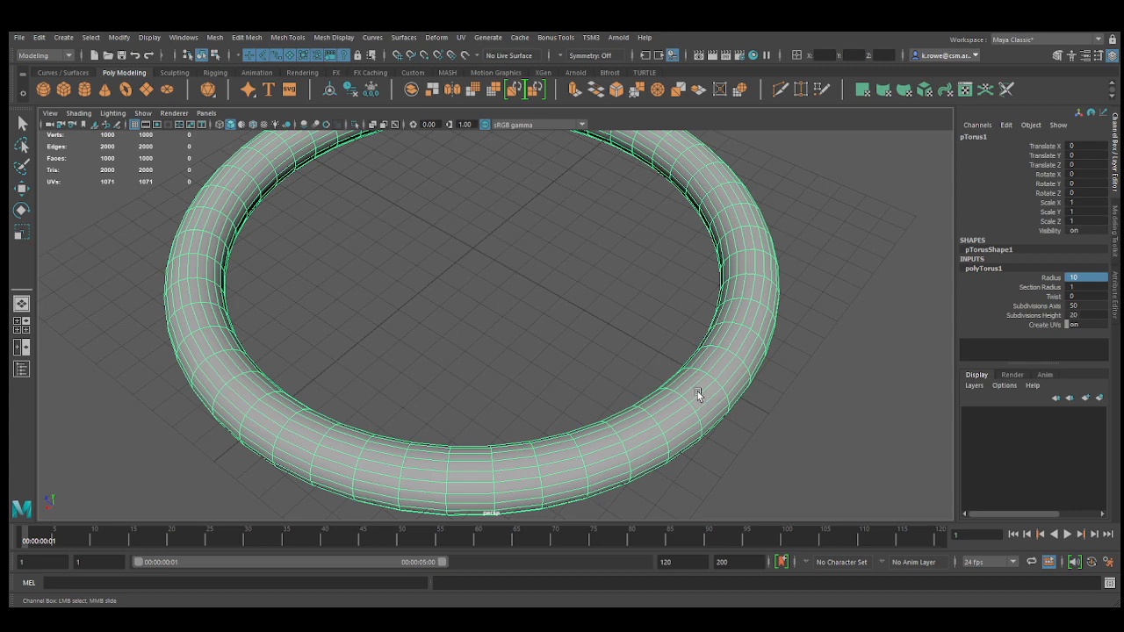
right_click_drag(728, 381, 686, 385, "alt")
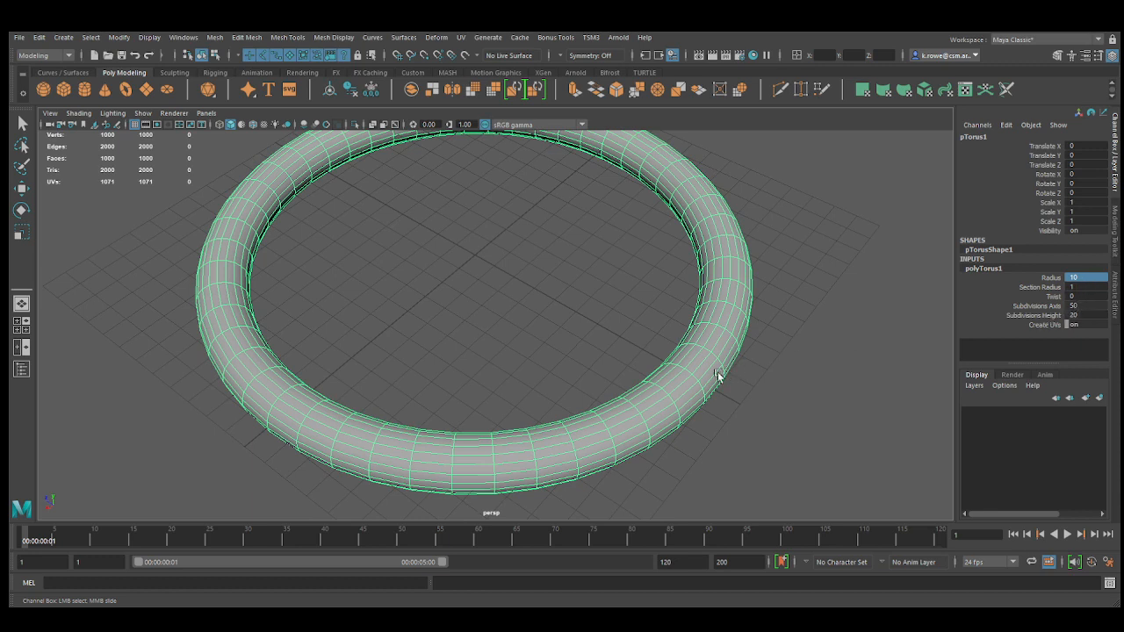
Raise the torus's axis subdivisions to 80
left_click(1043, 307)
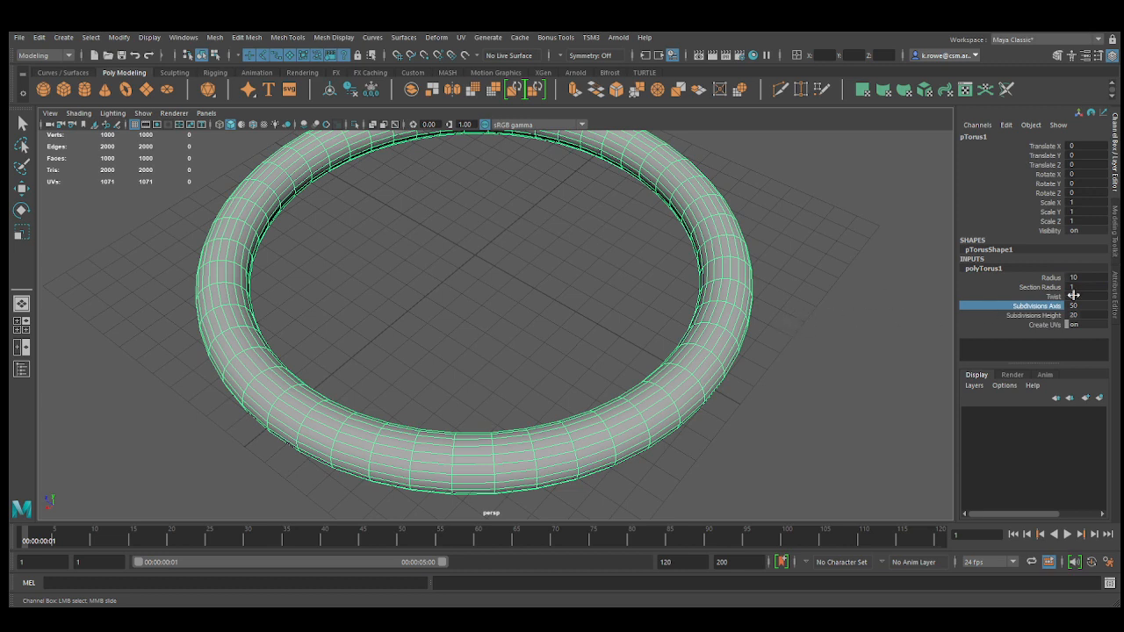
double_click(1092, 306)
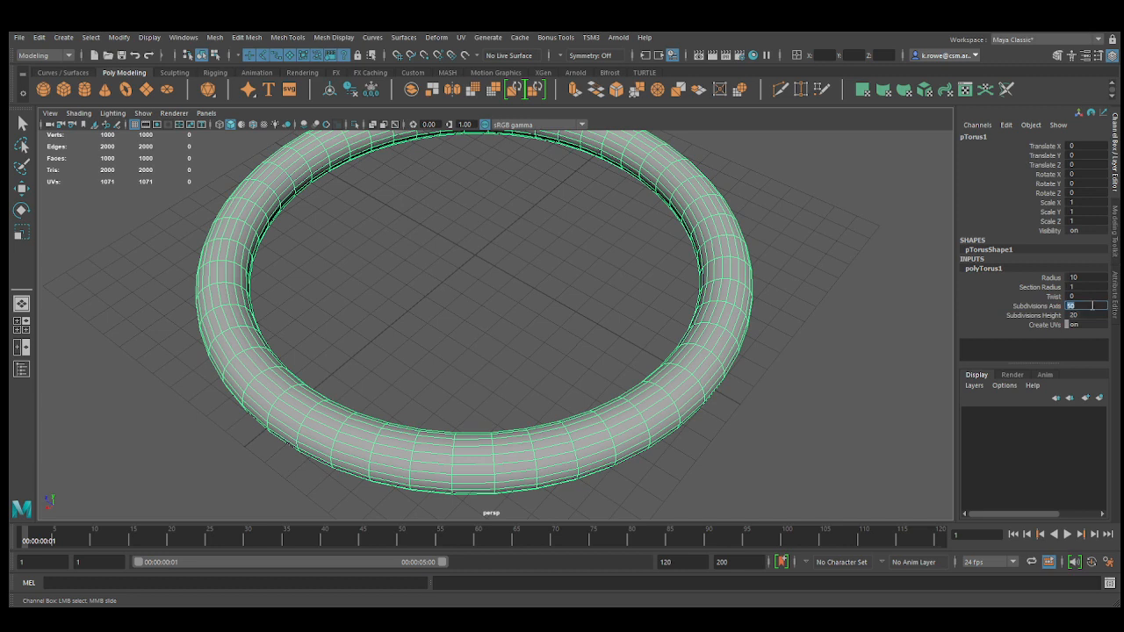
type("80")
key("Return")
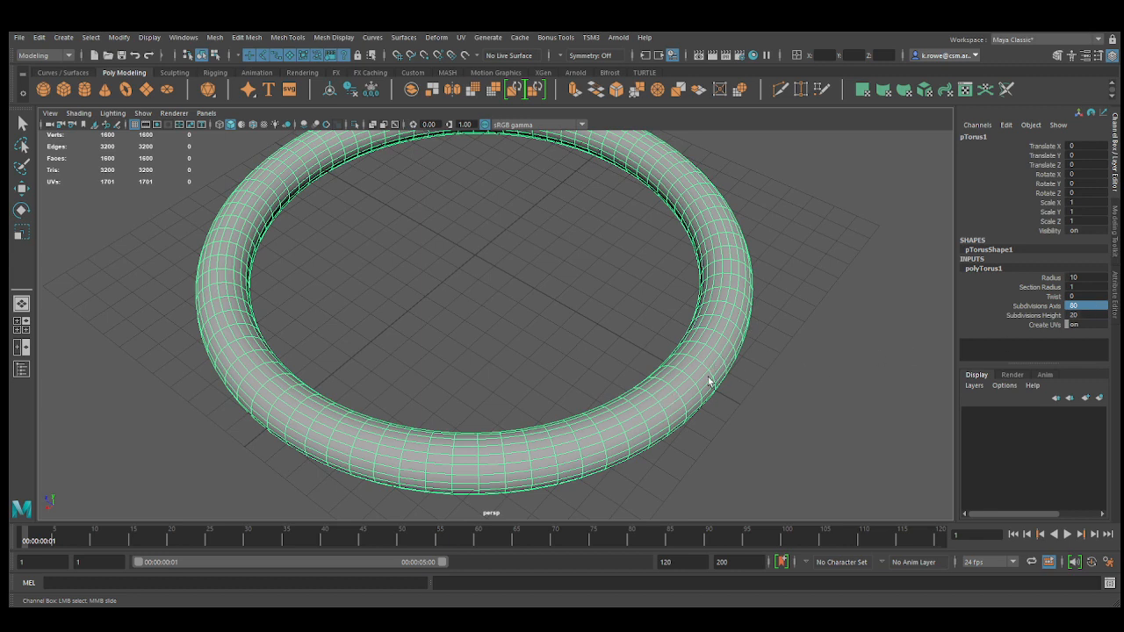
Set the torus's axis subdivisions to 100
double_click(1096, 309)
type("100")
key("Return")
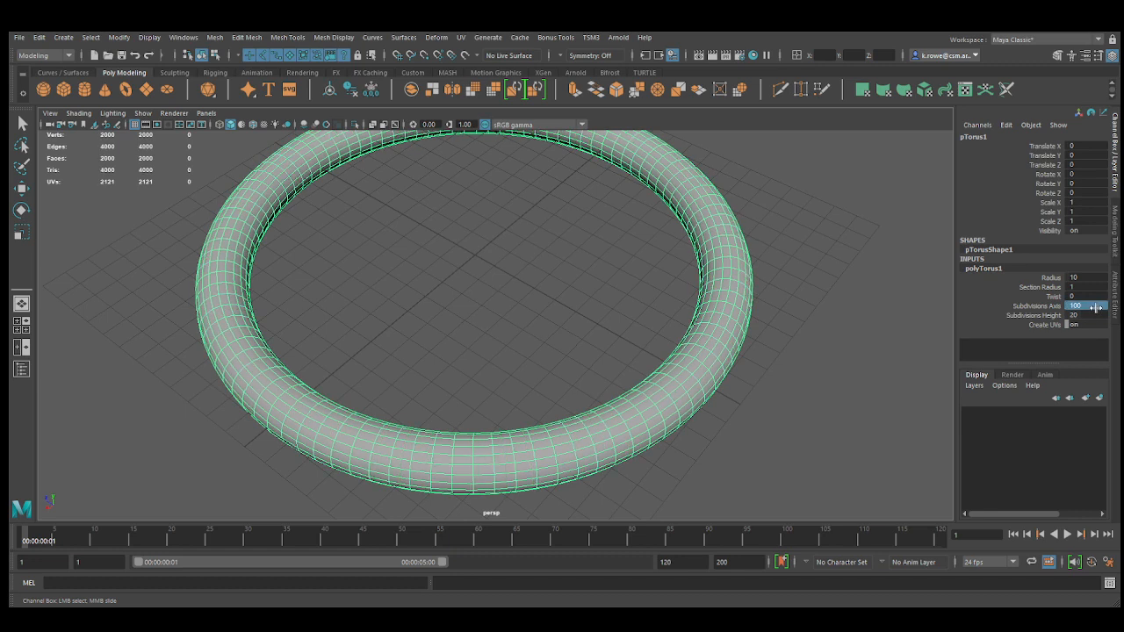
Reduce the torus's height subdivisions to 10
left_click(1046, 315)
scroll(830, 303, "down", 2)
middle_click_drag(831, 304, 779, 324)
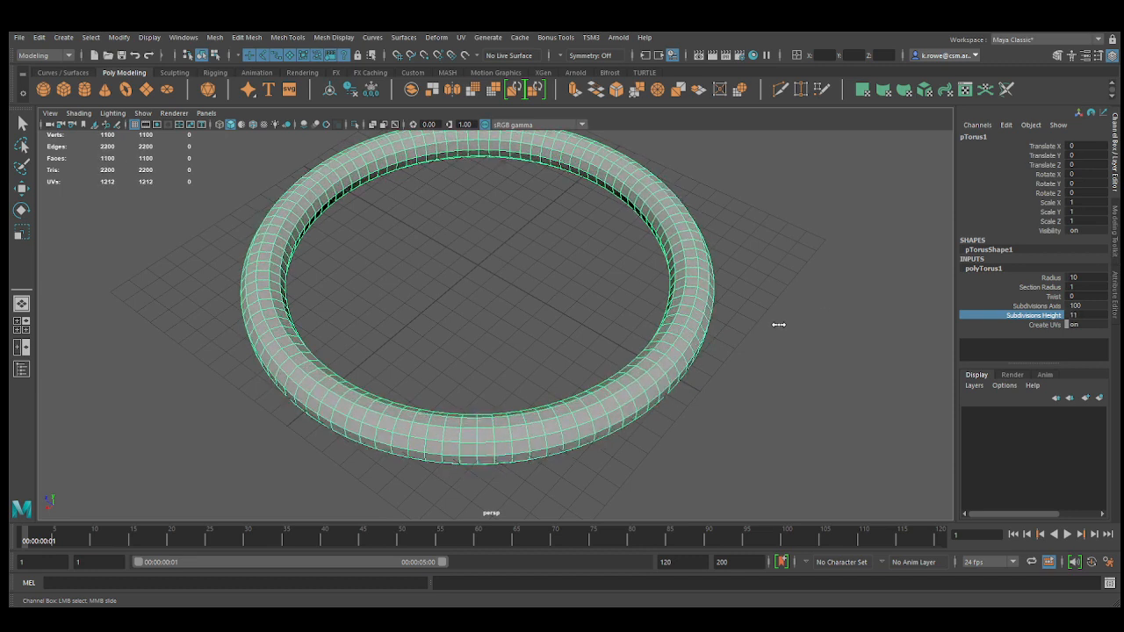
double_click(1071, 315)
type("1")
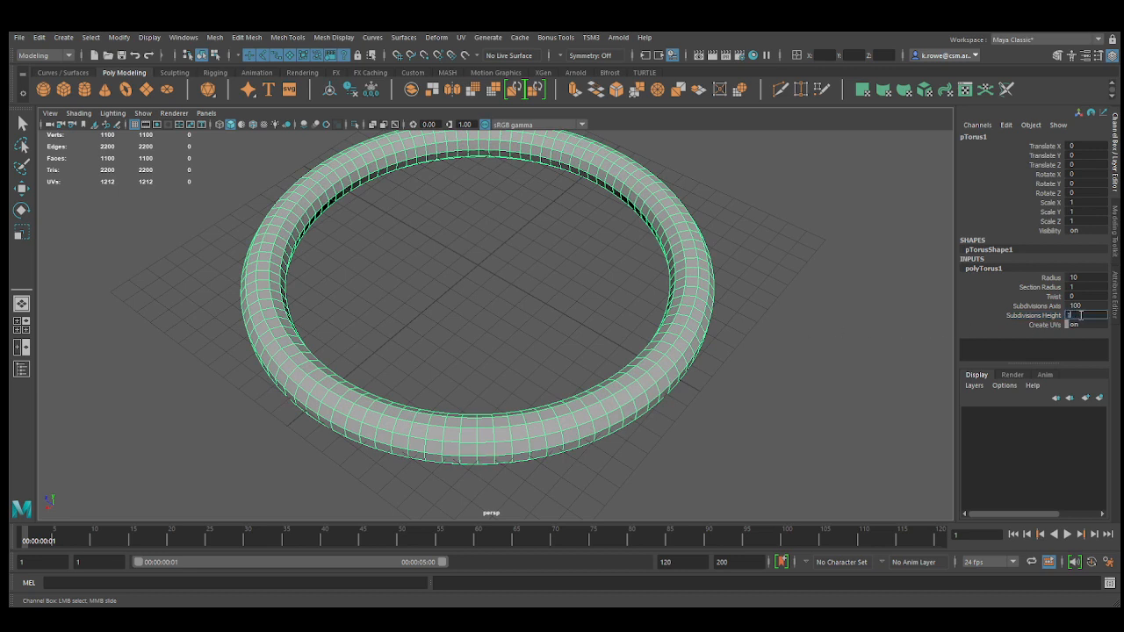
type("0")
key("Return")
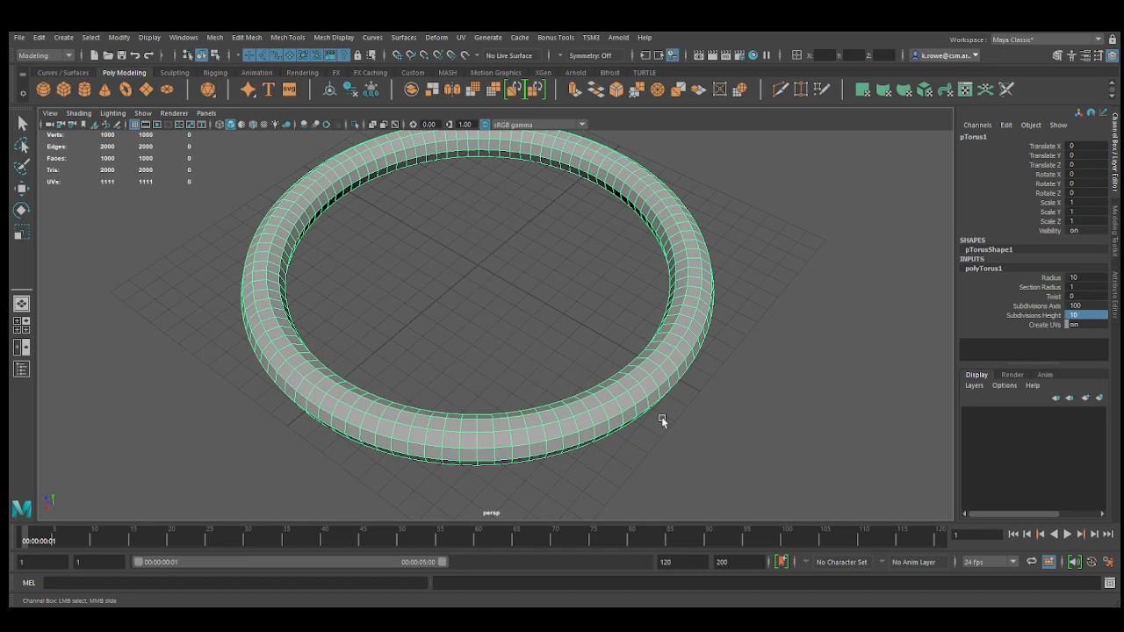
Inspect the ring's coarser cross-section up close and raise the height subdivisions interactively to 17
left_click_drag(661, 416, 674, 411, "alt")
right_click_drag(431, 396, 711, 377, "alt")
left_click_drag(710, 377, 877, 249, "alt")
right_click_drag(878, 238, 688, 248, "alt")
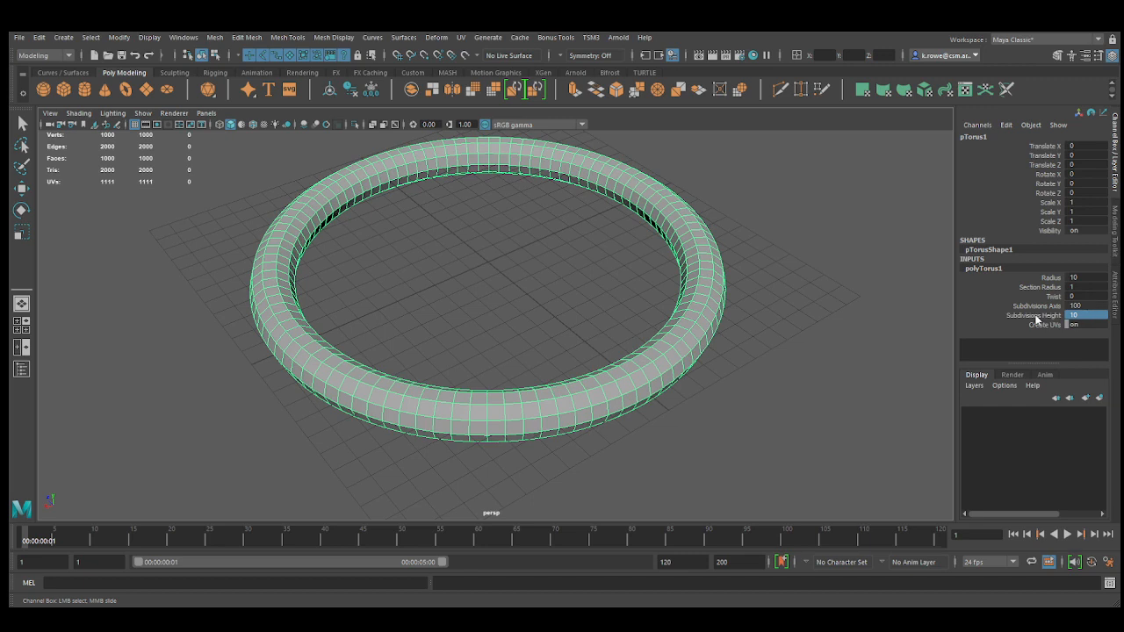
left_click(1035, 317)
middle_click_drag(770, 264, 811, 260)
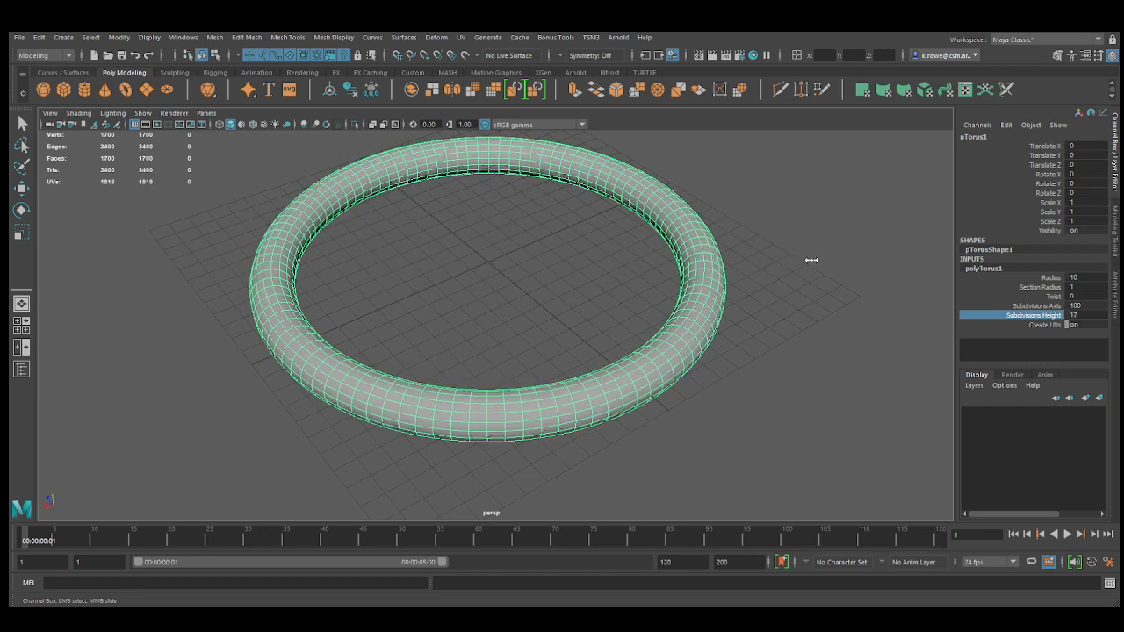
Set the torus's height subdivisions to 20
mouse_move(721, 324)
left_mouse_down("alt")
mouse_move(653, 321)
mouse_move(676, 342)
mouse_move(693, 311)
mouse_move(705, 332)
left_mouse_up("alt")
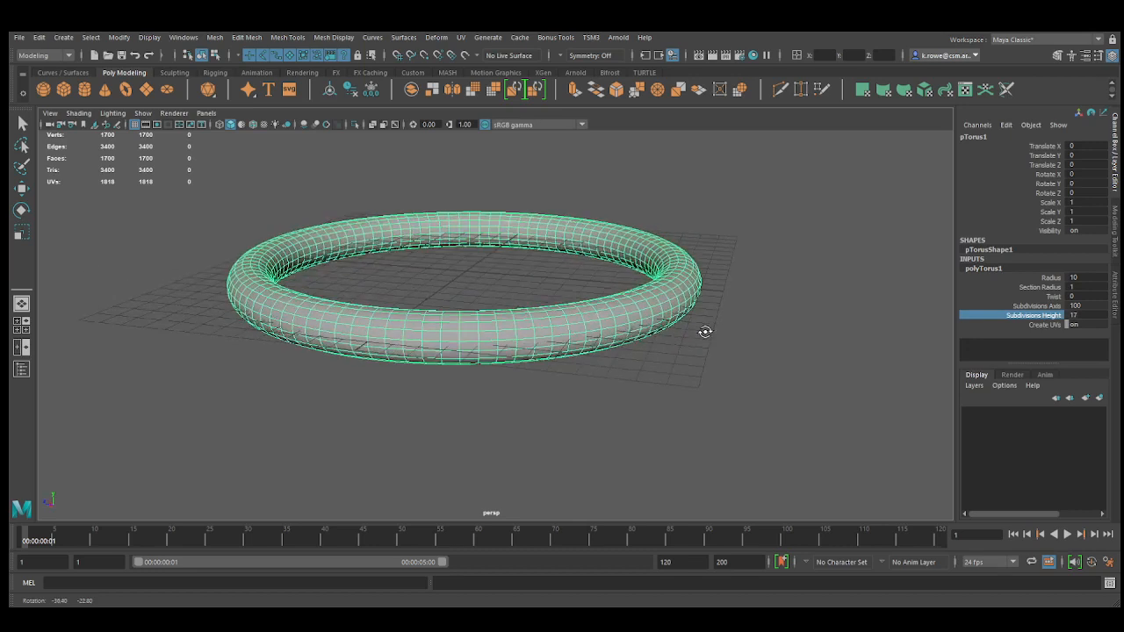
left_click(1087, 315)
left_click(1088, 315)
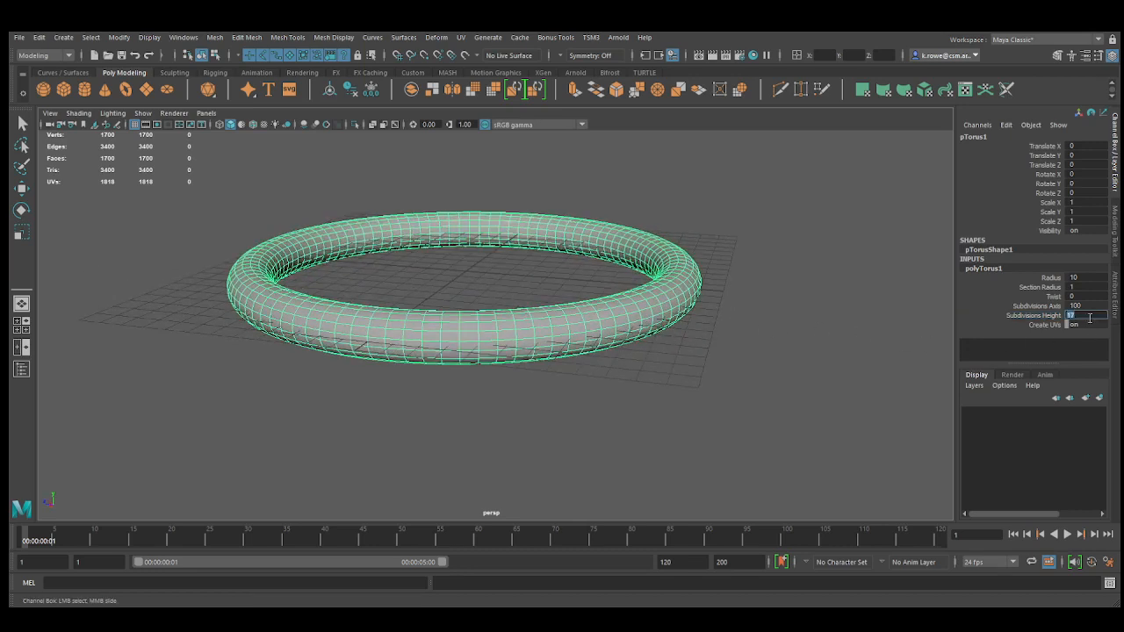
type("20")
key("Return")
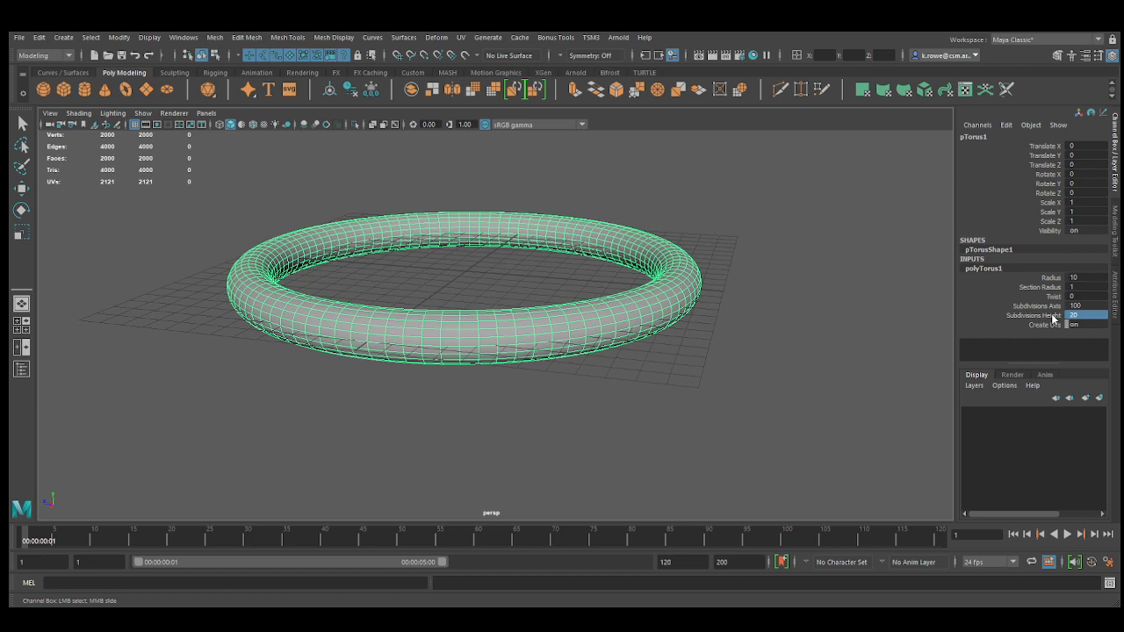
Try out different twist values on the torus interactively, ending back at 0
left_click(1047, 297)
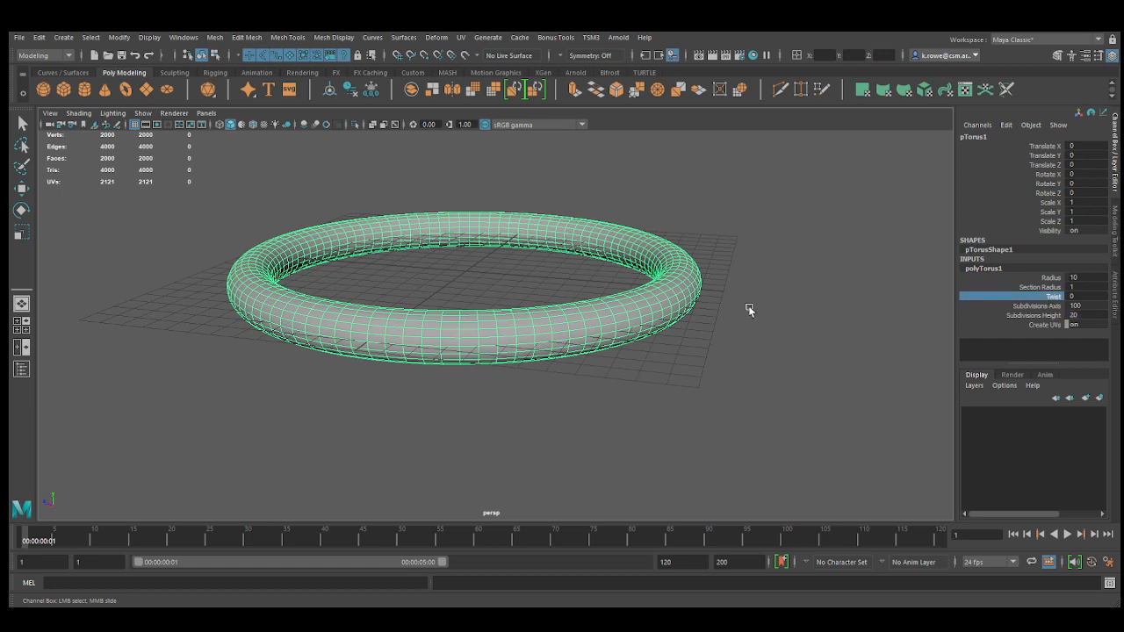
middle_click_drag(735, 308, 990, 315)
middle_click_drag(1123, 314, 206, 314)
Thicken the torus interactively and set its section radius to 3
left_click(1028, 288)
middle_click_drag(923, 296, 713, 300)
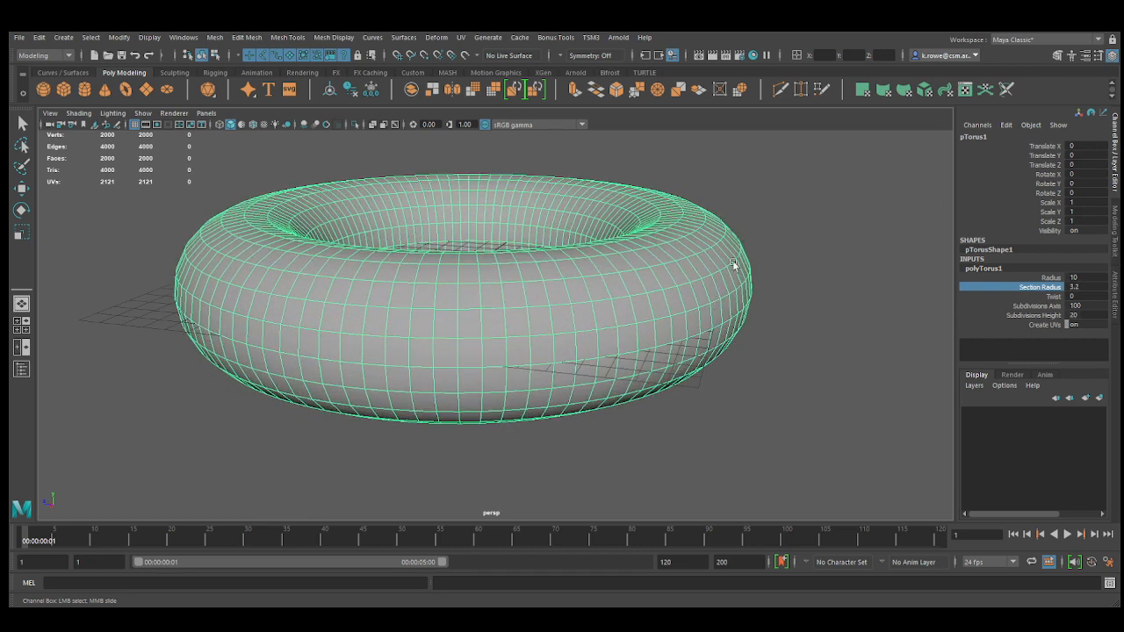
double_click(1095, 287)
type("3")
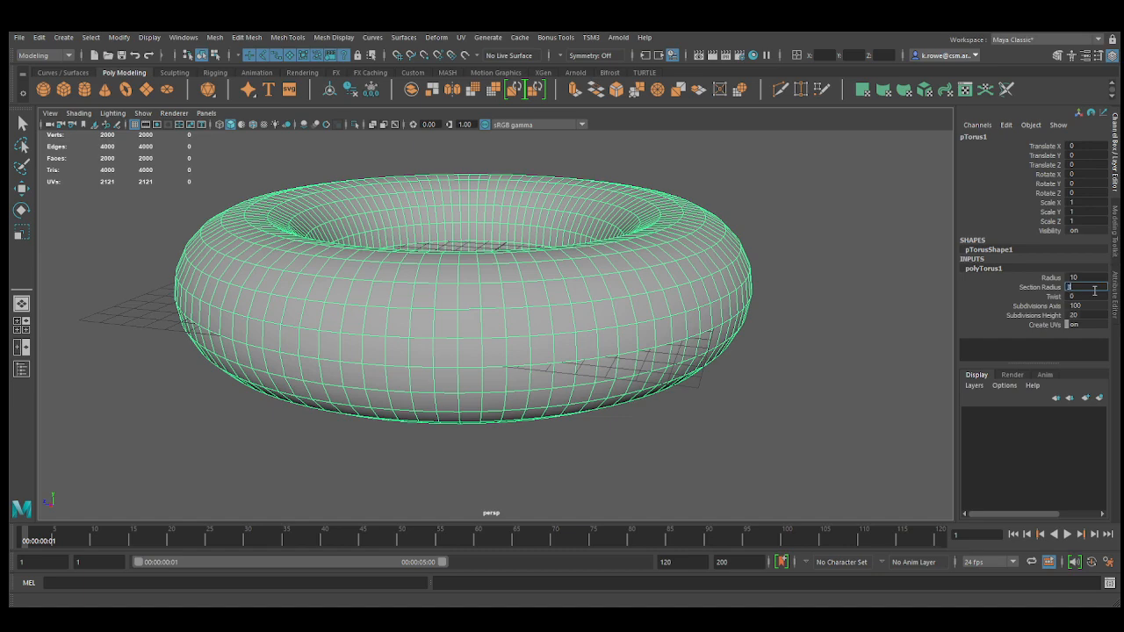
key("Return")
left_click_drag(565, 311, 551, 330, "alt")
right_click_drag(651, 338, 364, 318, "alt")
left_click_drag(363, 318, 418, 330, "alt")
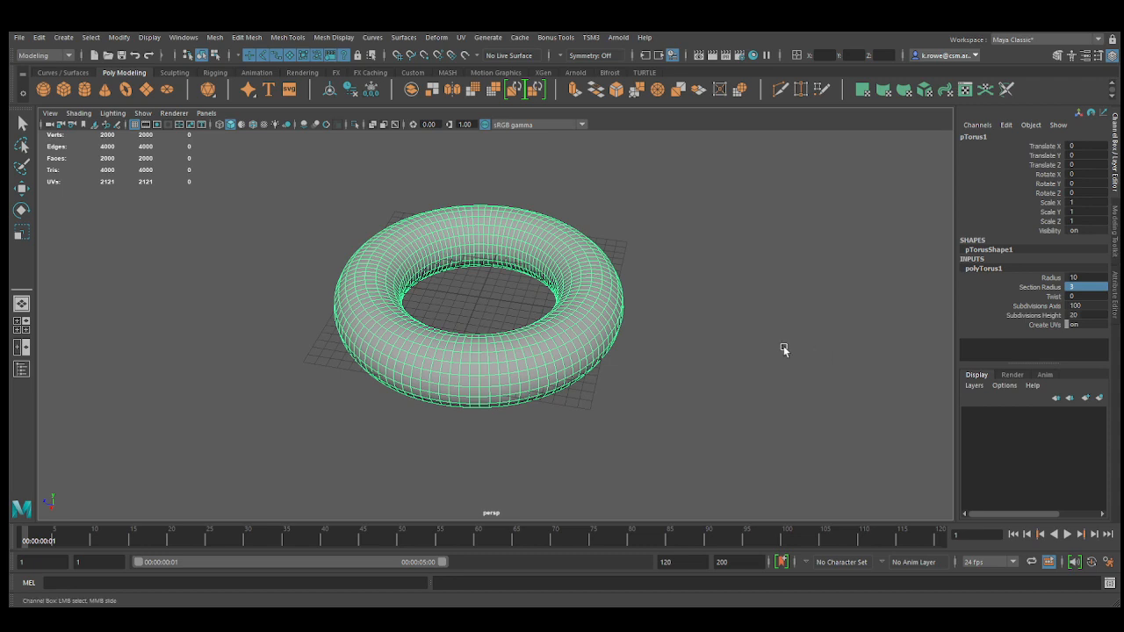
Delete the torus's construction history and activate the Move tool
key("alt+shift+d")
key("w")
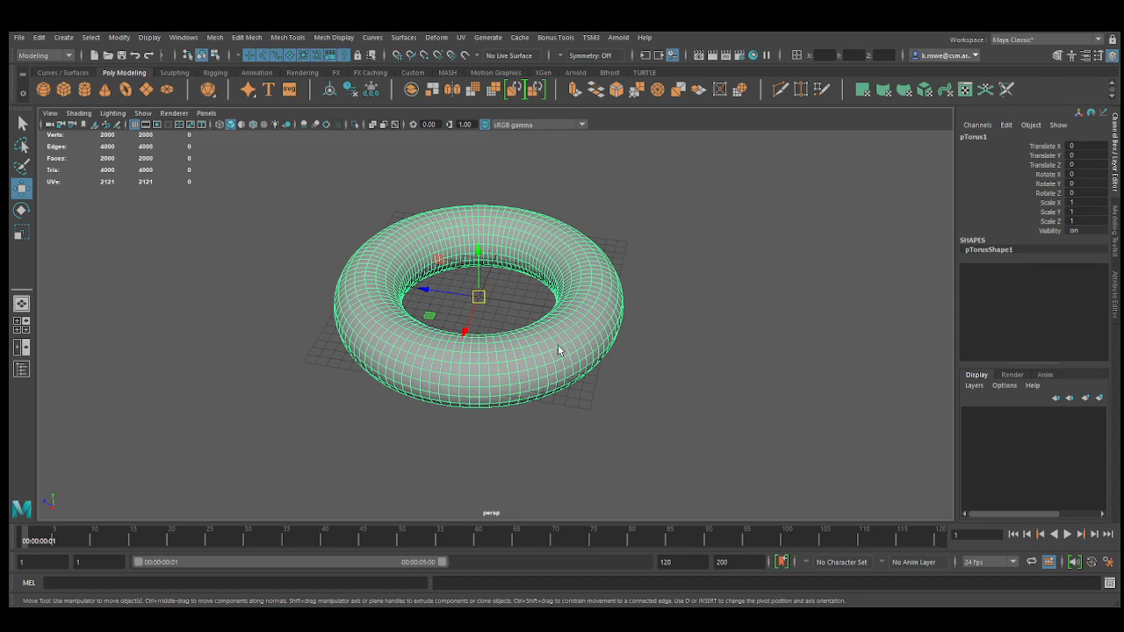
right_click_drag(401, 340, 514, 330, "alt")
left_click_drag(499, 328, 519, 333, "alt")
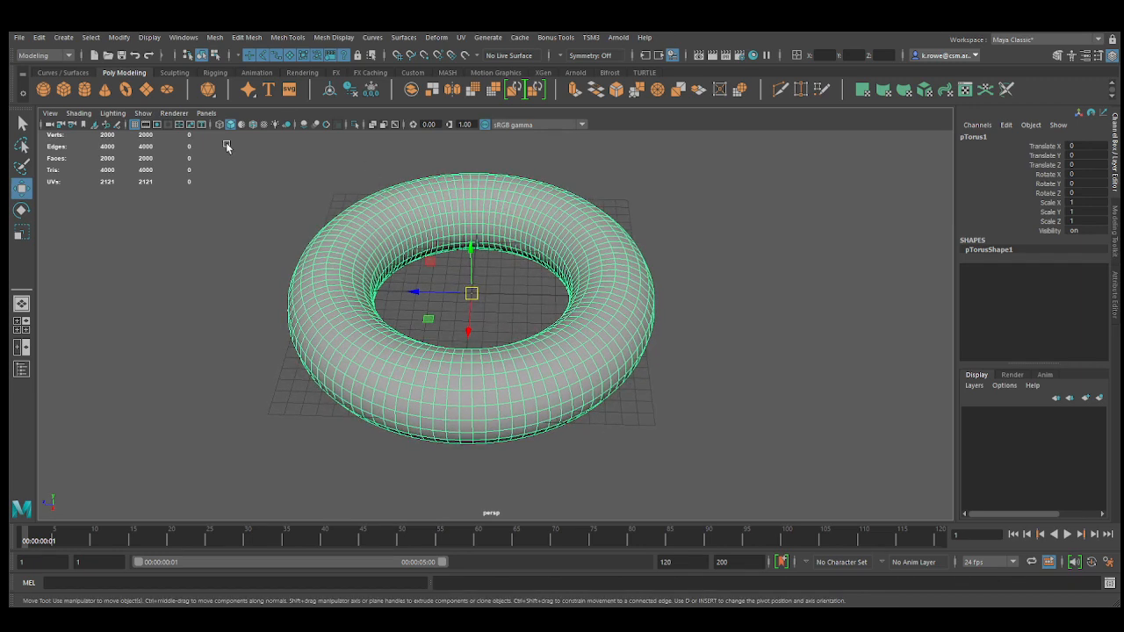
Try the hierarchy, object and component selection modes on the torus, returning to object selection
left_click(188, 55)
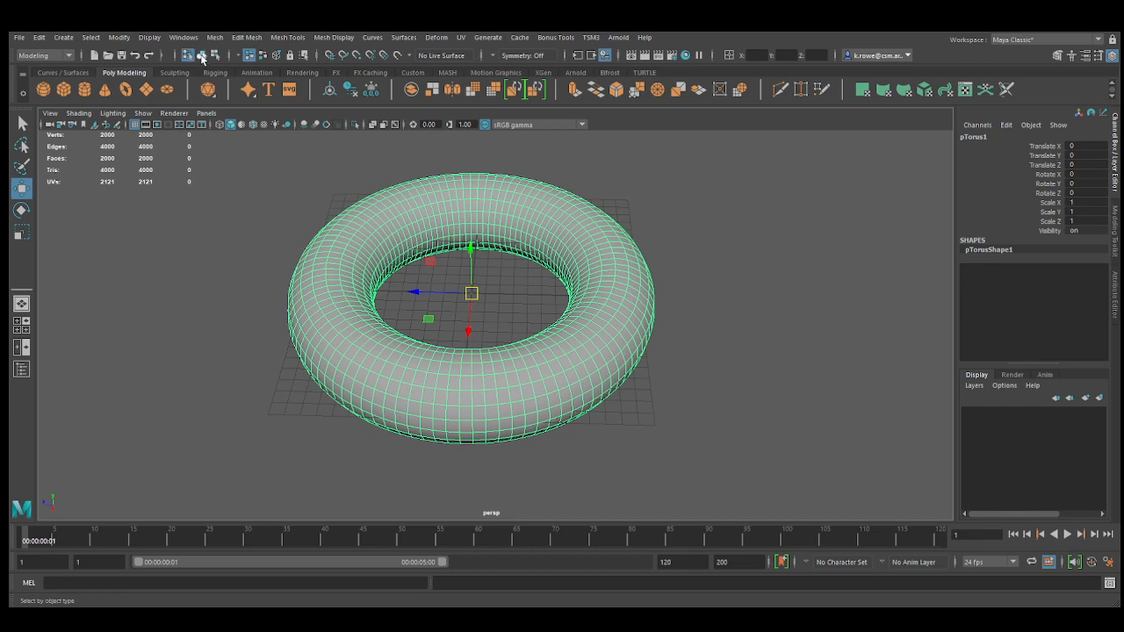
left_click(202, 56)
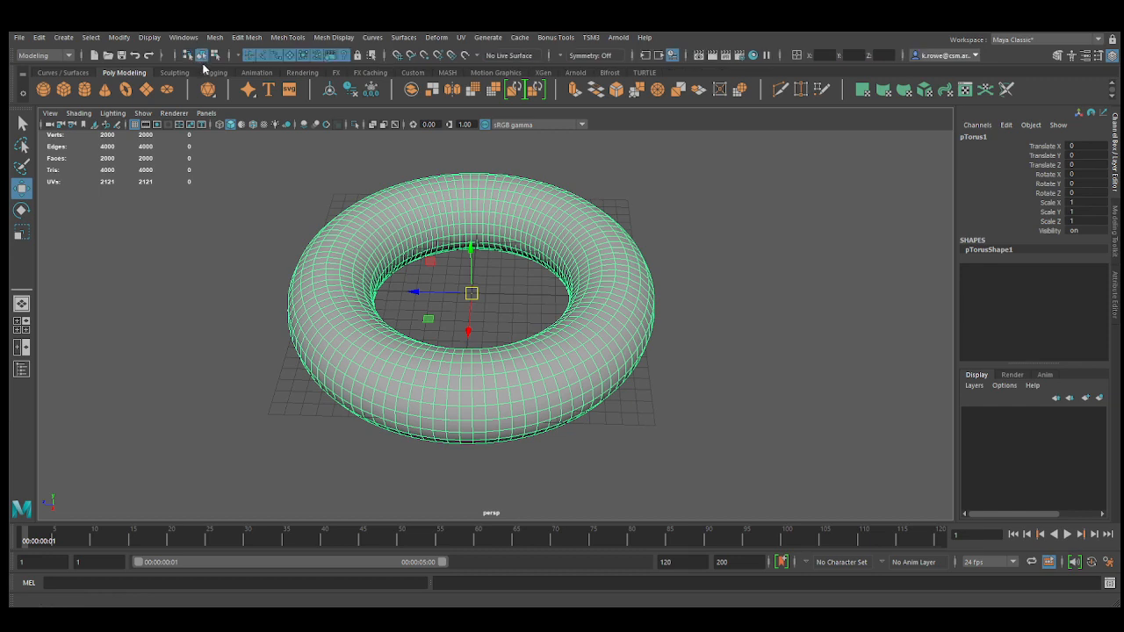
left_click(214, 56)
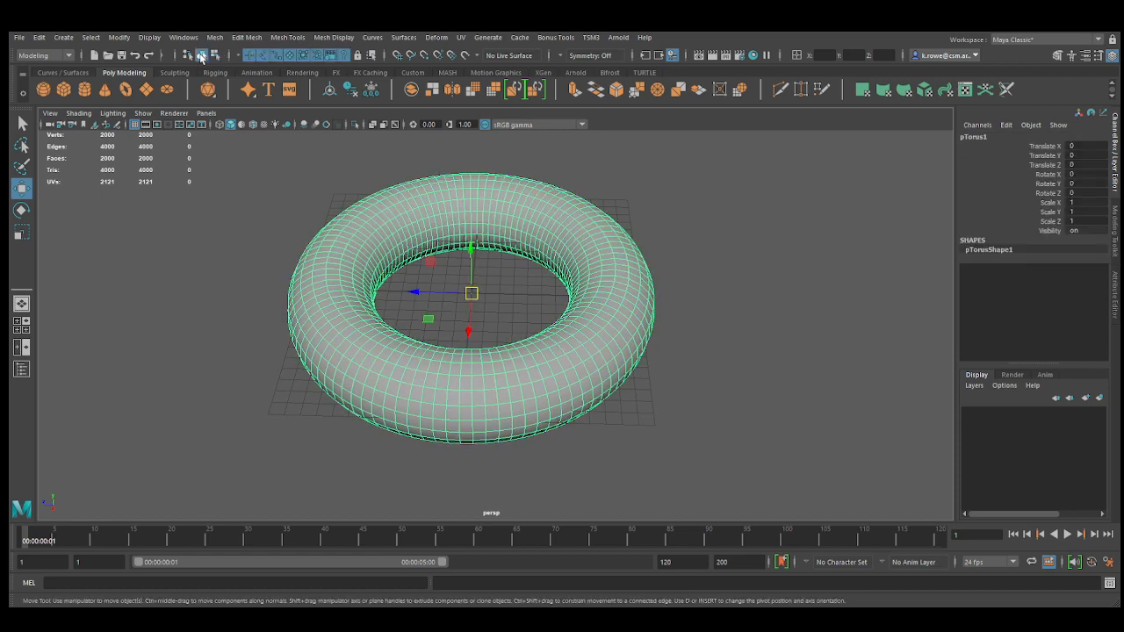
left_click(215, 55)
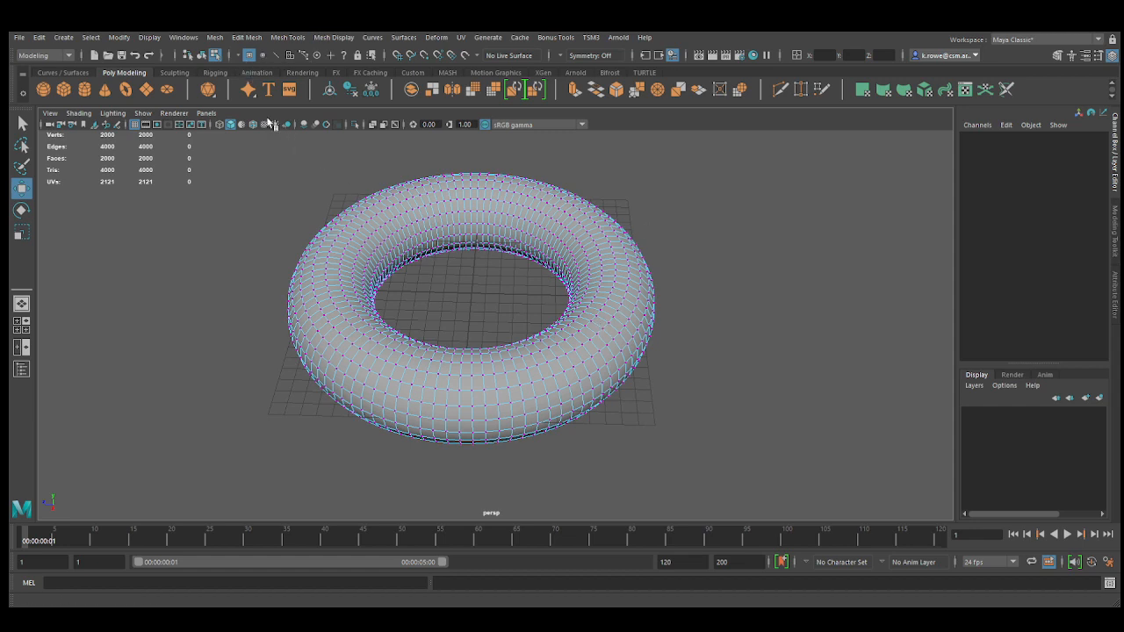
left_click(201, 55)
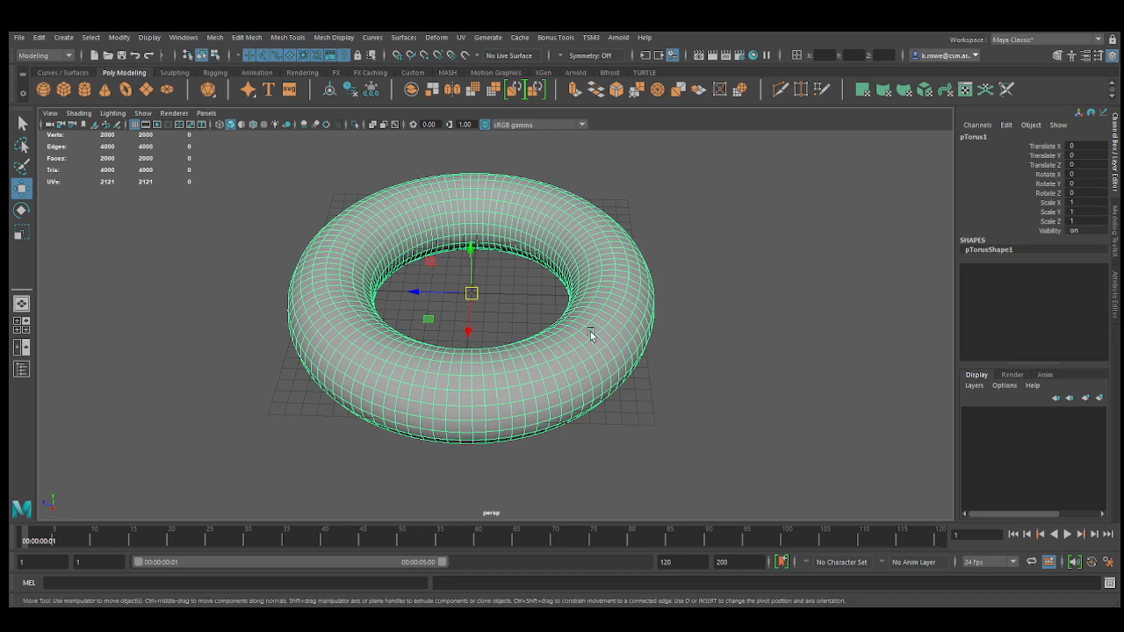
Examine the torus's vertices up close in component selection mode and return to object mode
left_click(215, 56)
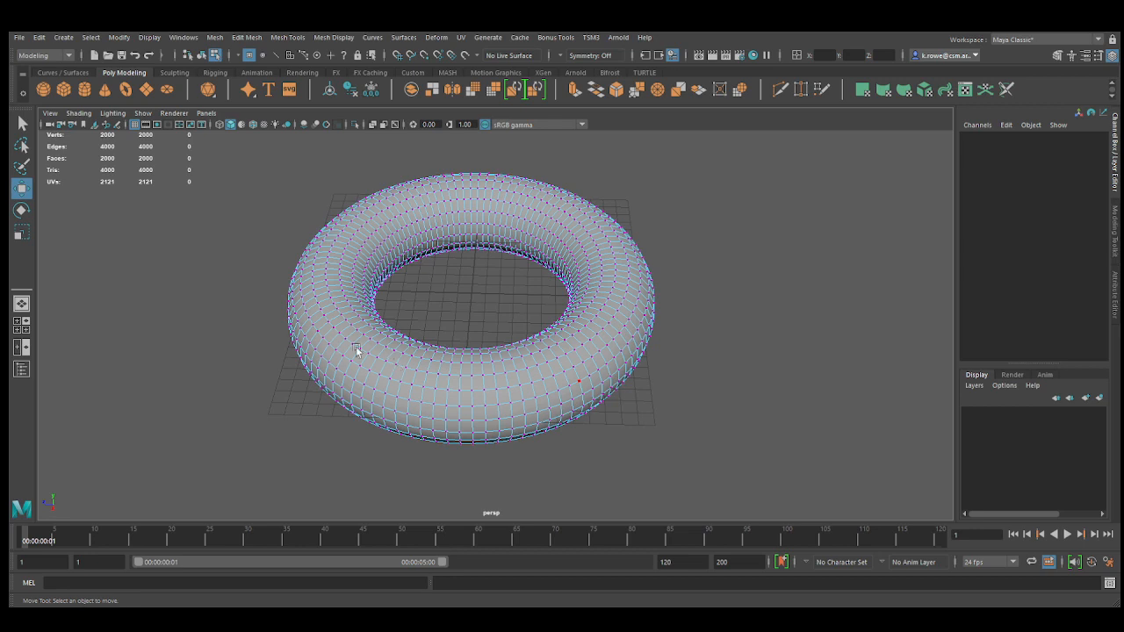
right_click_drag(331, 343, 652, 337, "alt")
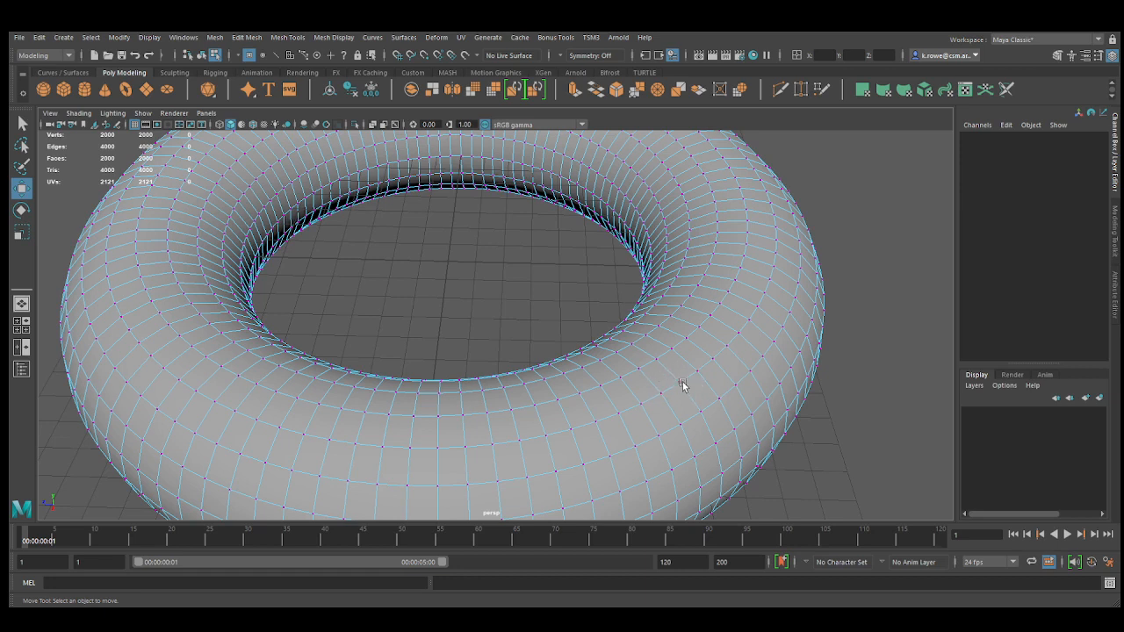
scroll(725, 343, "down", 5)
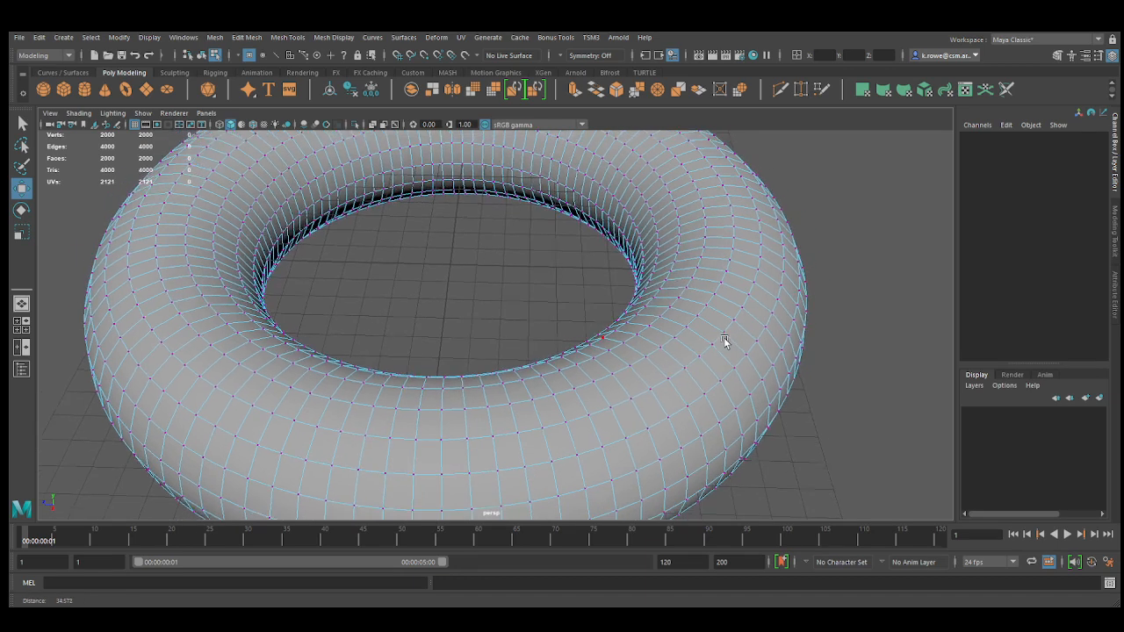
left_click(202, 56)
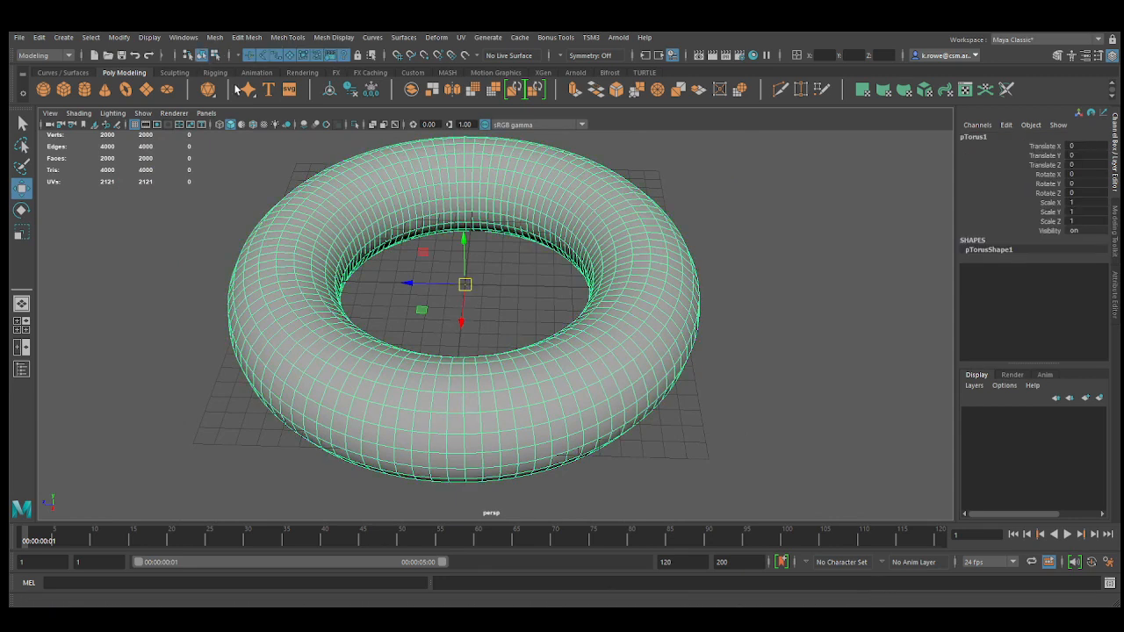
Enter face mode on the torus and select a single face on the ring's upper outer side
right_click(641, 247)
right_click_drag(644, 276, 642, 273)
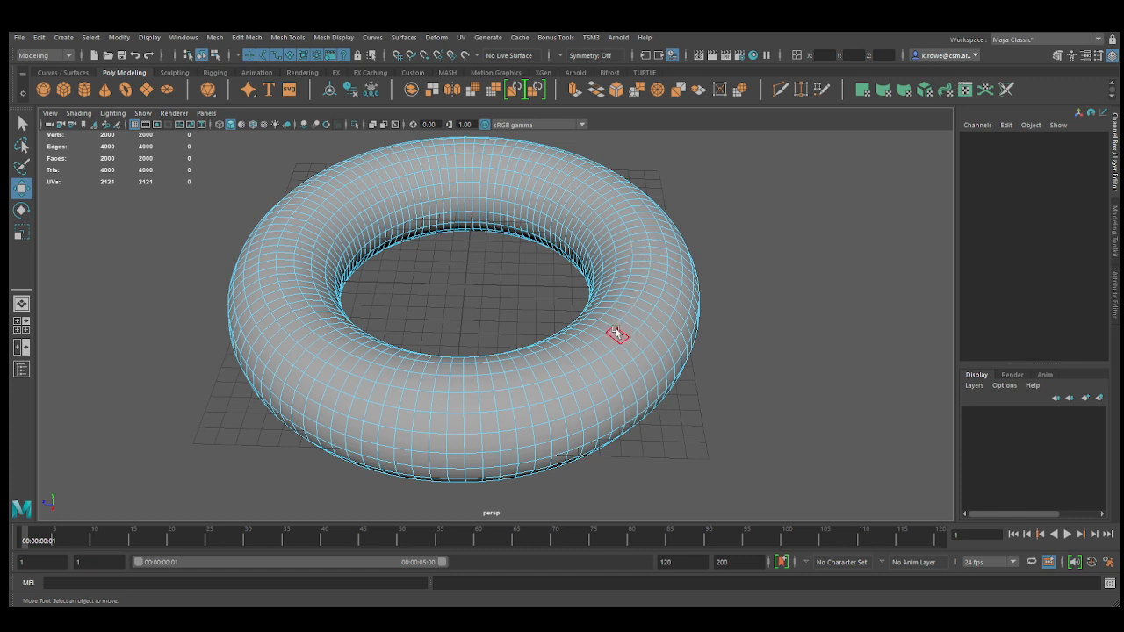
left_click(659, 259)
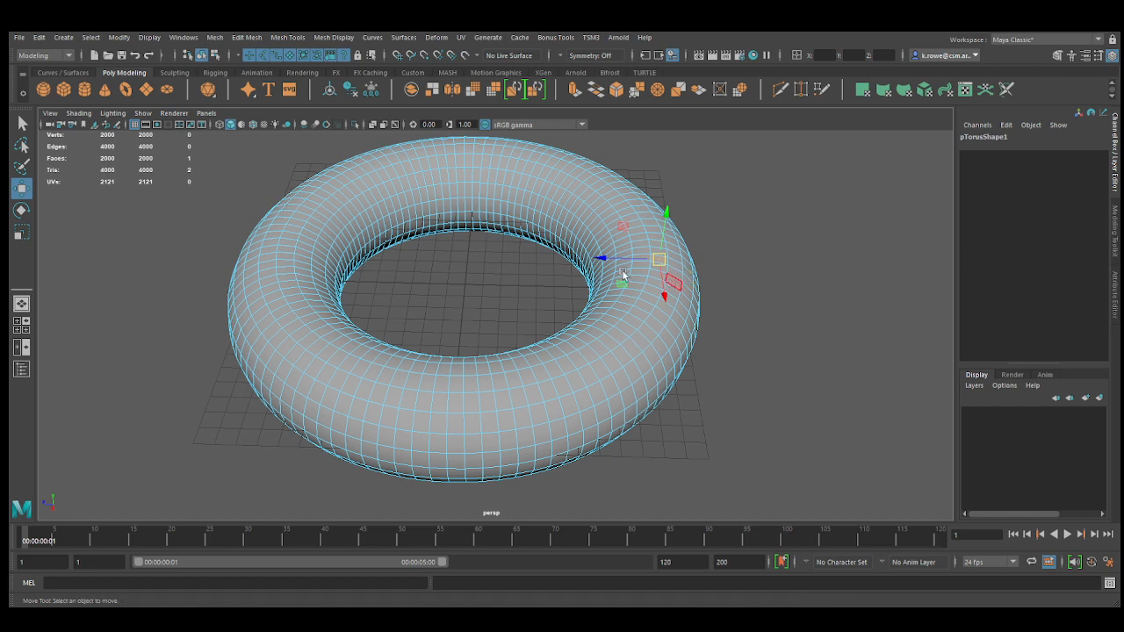
Enter vertex mode on the torus, try selecting two small groups of vertices, and select a single vertex
key("F9")
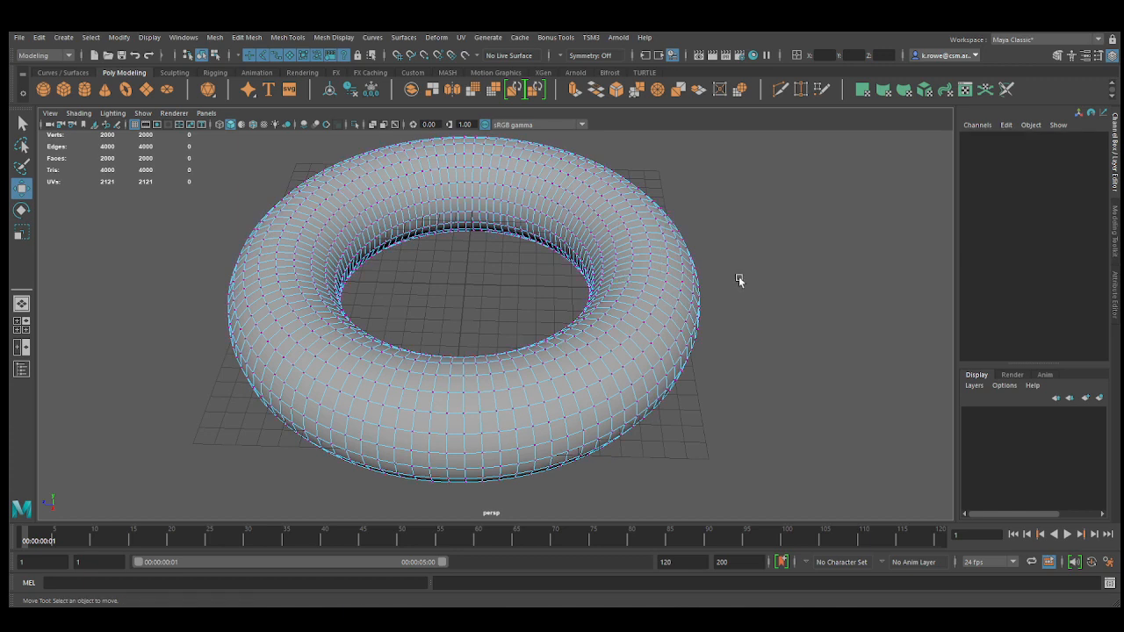
left_click(659, 299)
left_click_drag(640, 237, 673, 269)
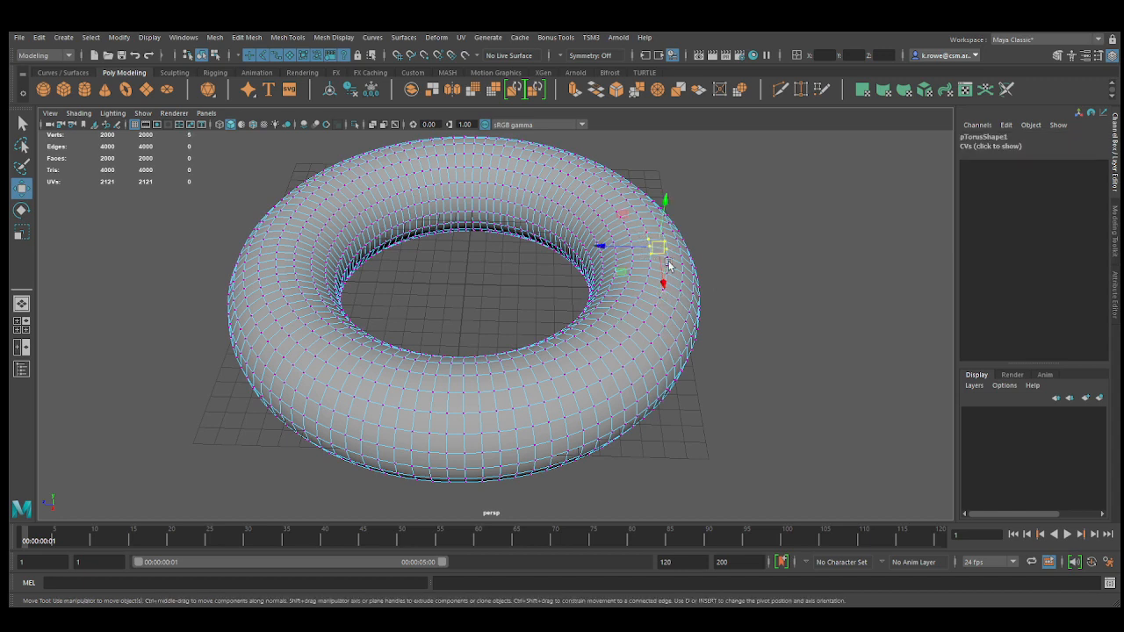
left_click_drag(629, 312, 666, 348)
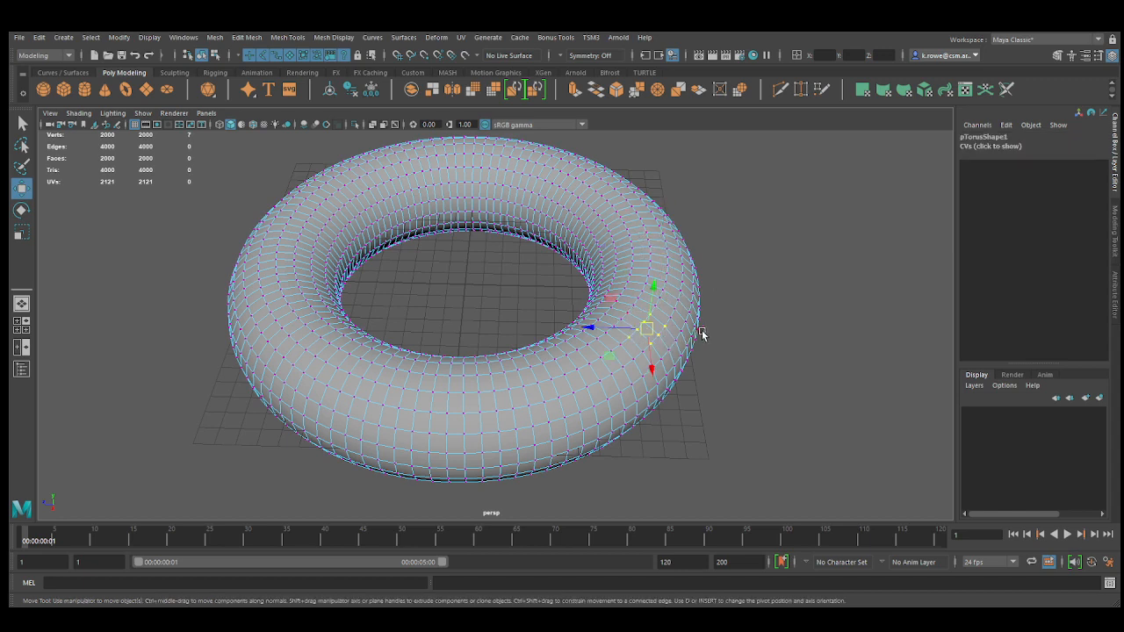
left_click(663, 240)
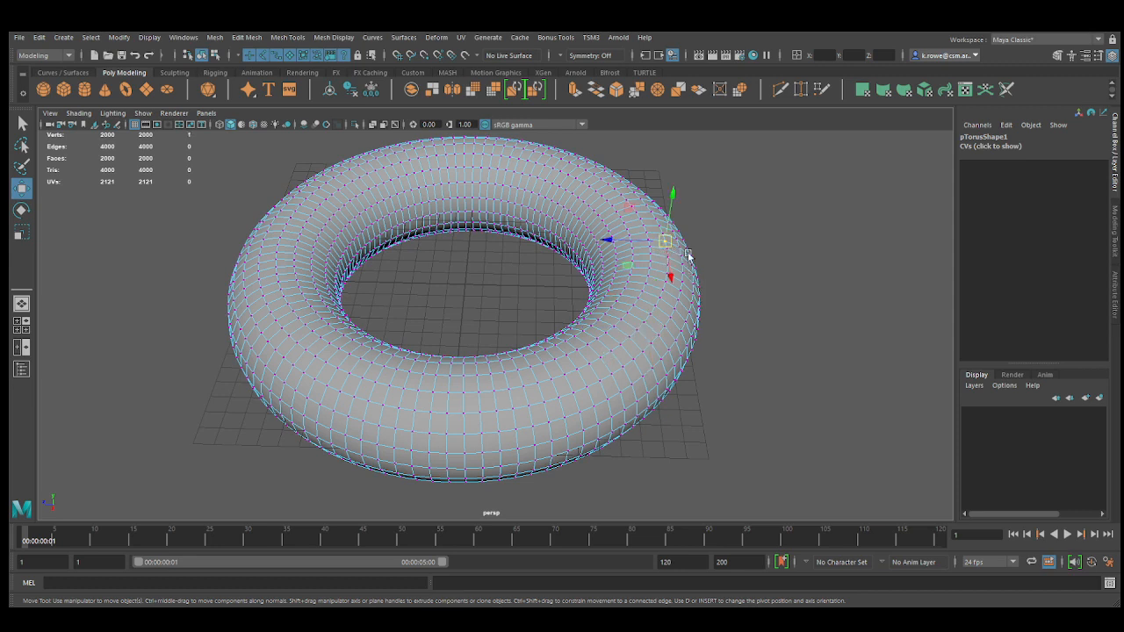
Show the vertex coordinate values and move another vertex on the ring's outer side about -0.615 along Z
left_click(996, 147)
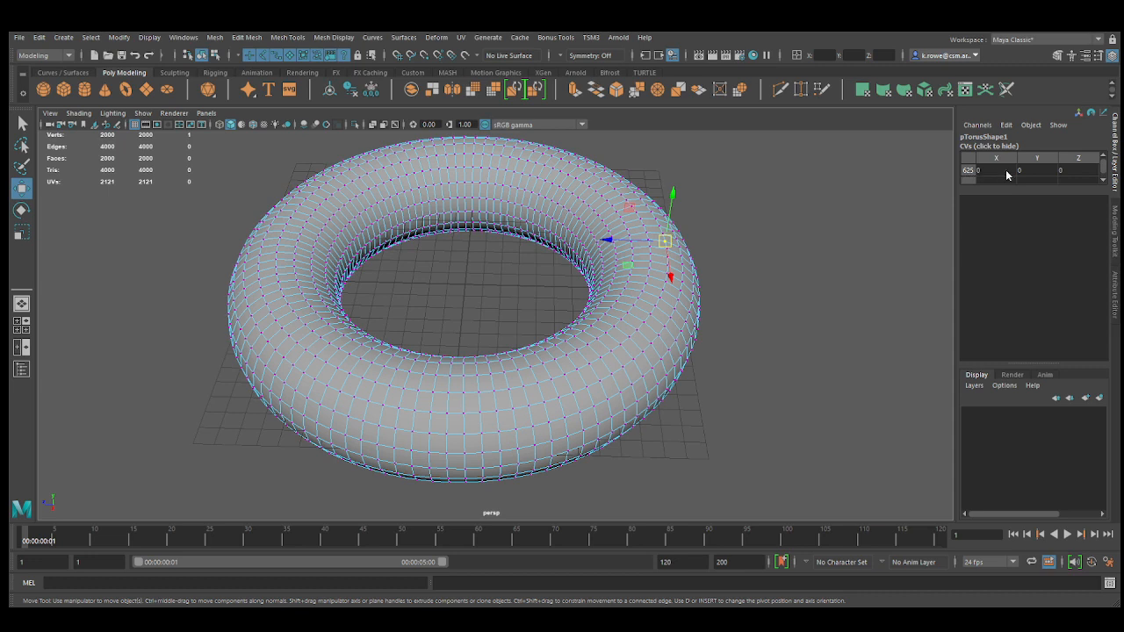
left_click(671, 318)
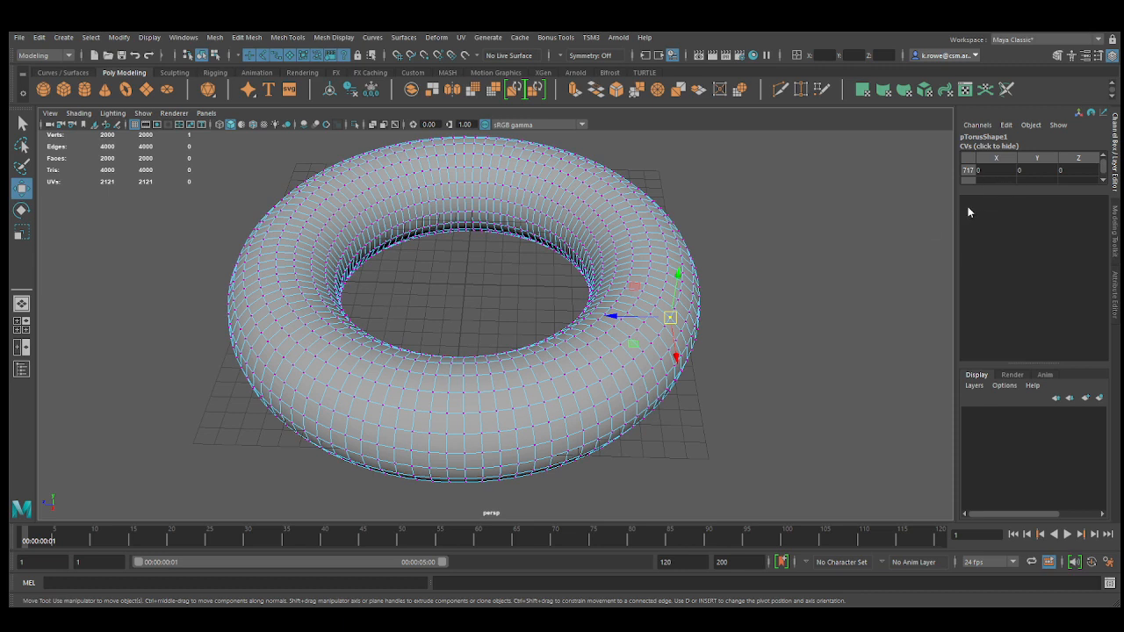
left_click_drag(614, 317, 627, 319)
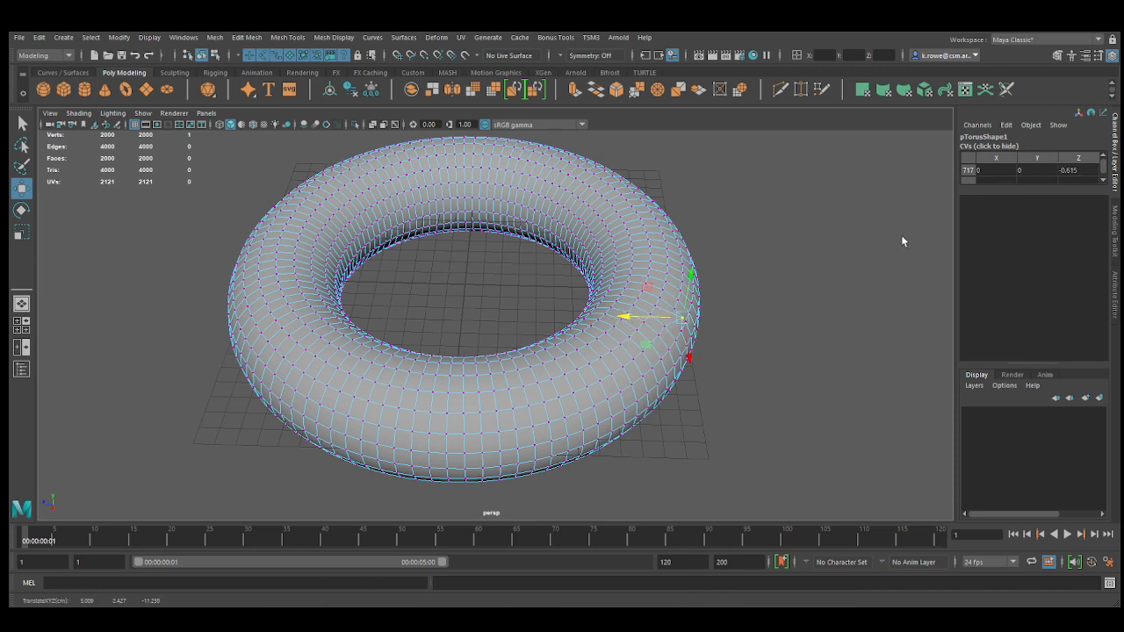
Set the moved vertex's Z value to 0 and clear the selection
double_click(1085, 170)
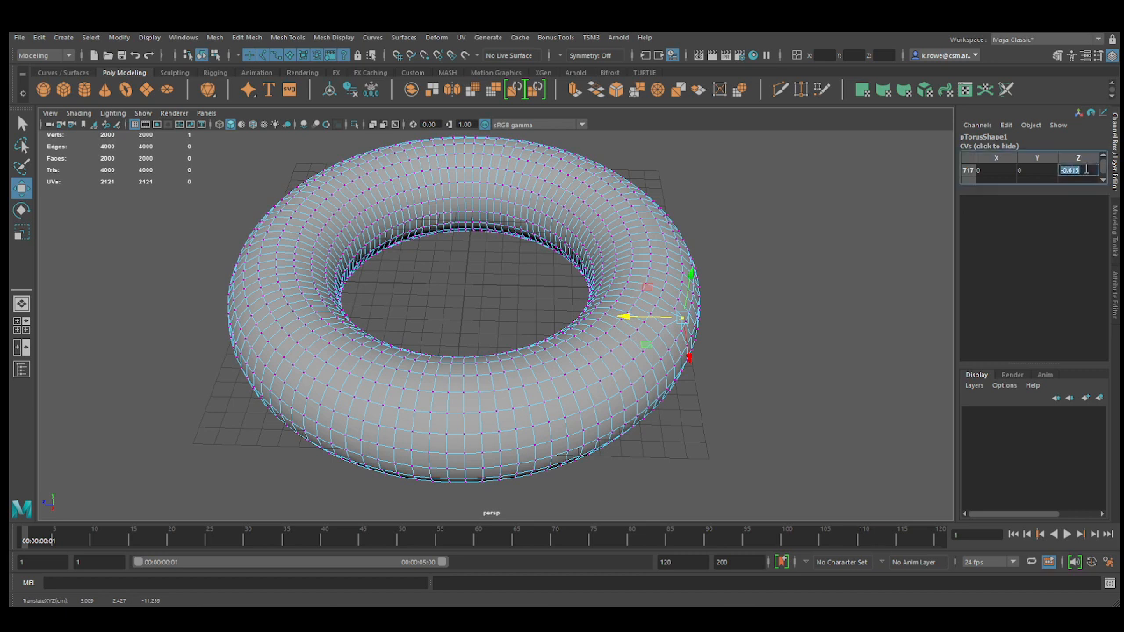
type("0")
key("Return")
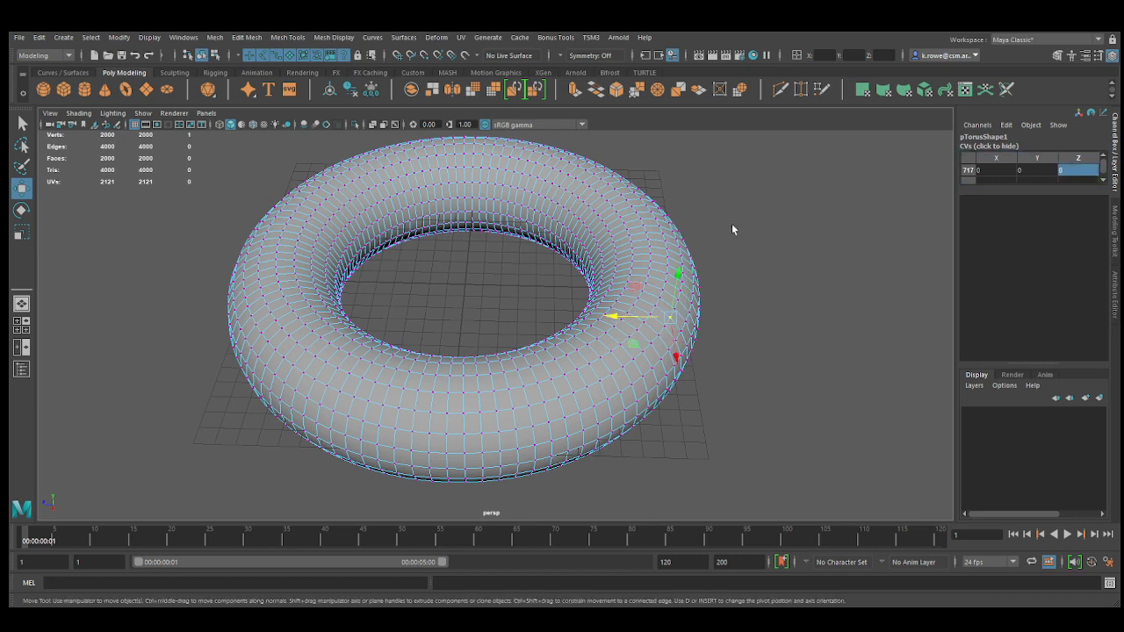
left_click(826, 267)
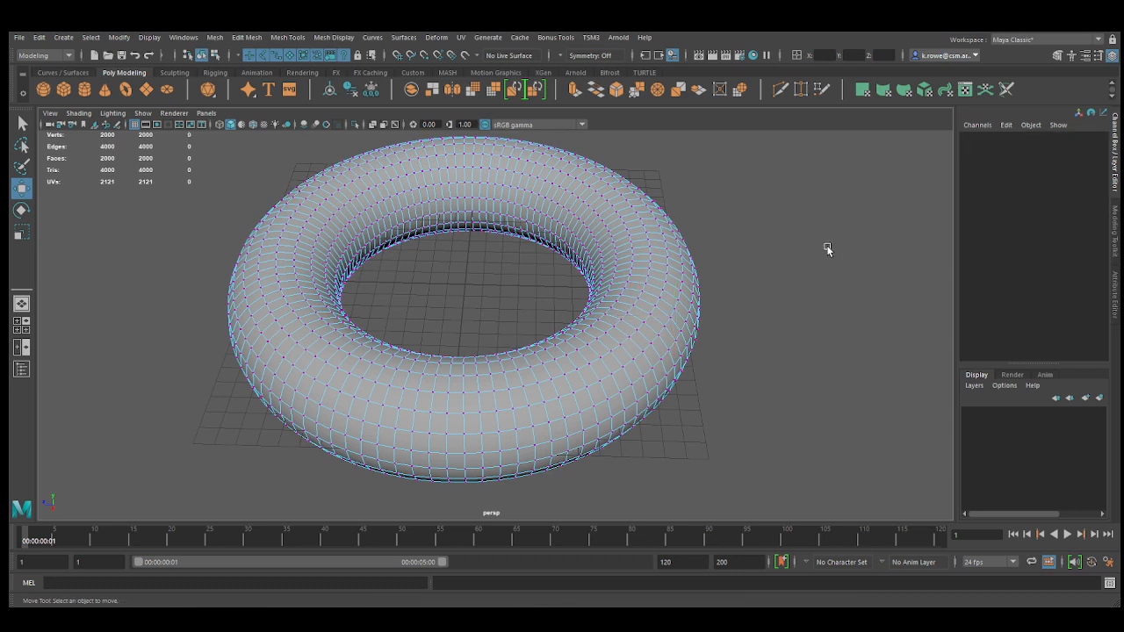
Select one vertex on the ring's near side and frame it for a close-up of the surrounding mesh
left_click(659, 338)
scroll(571, 330, "up", 2)
left_click_drag(571, 331, 618, 318, "alt")
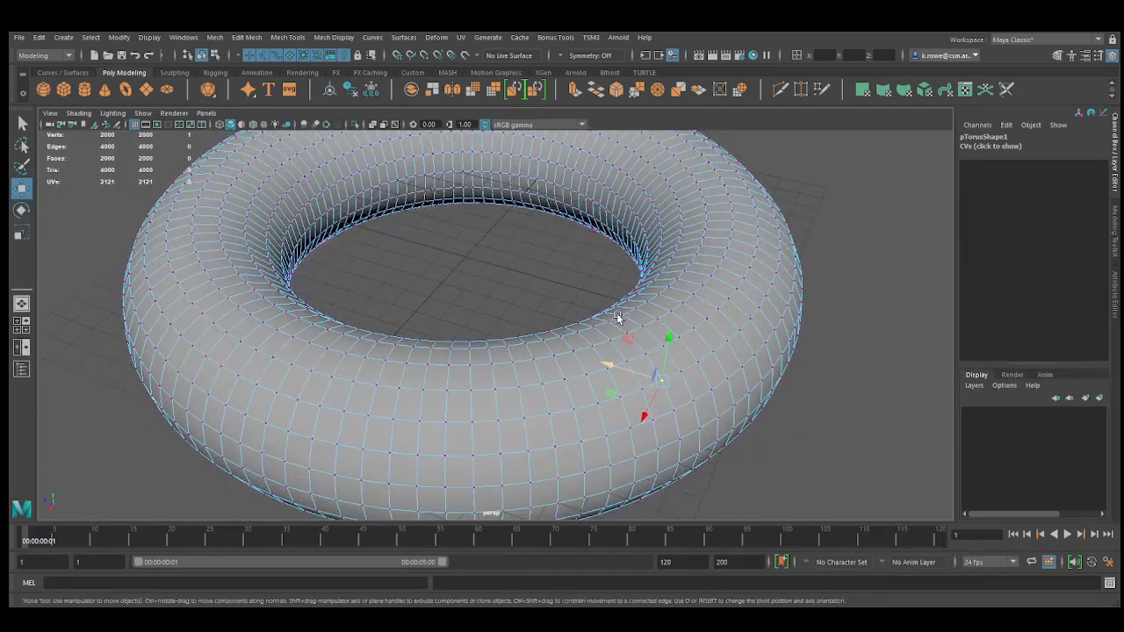
key("f")
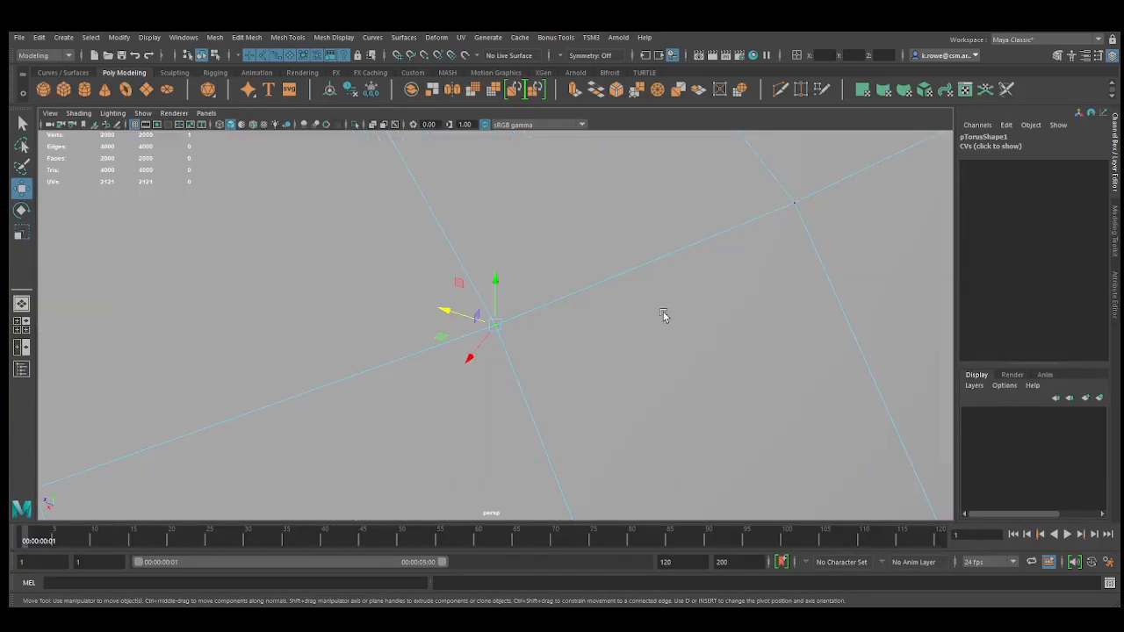
left_click_drag(635, 292, 456, 308, "alt")
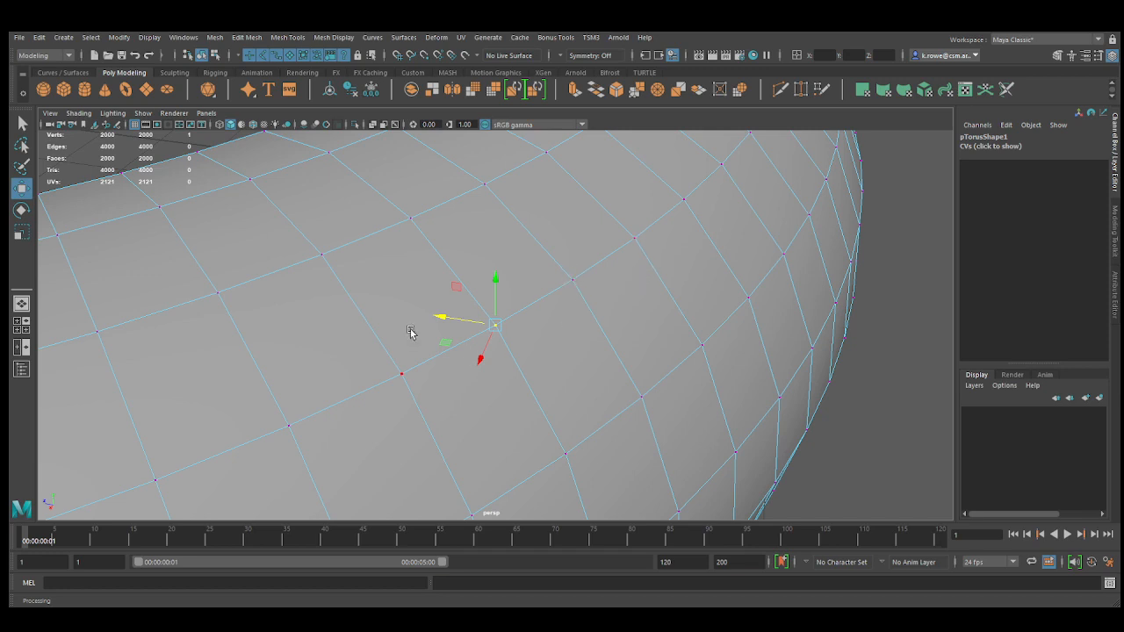
Enter edge mode on the torus and select an edge adjoining the framed vertex
key("F10")
left_click(534, 304)
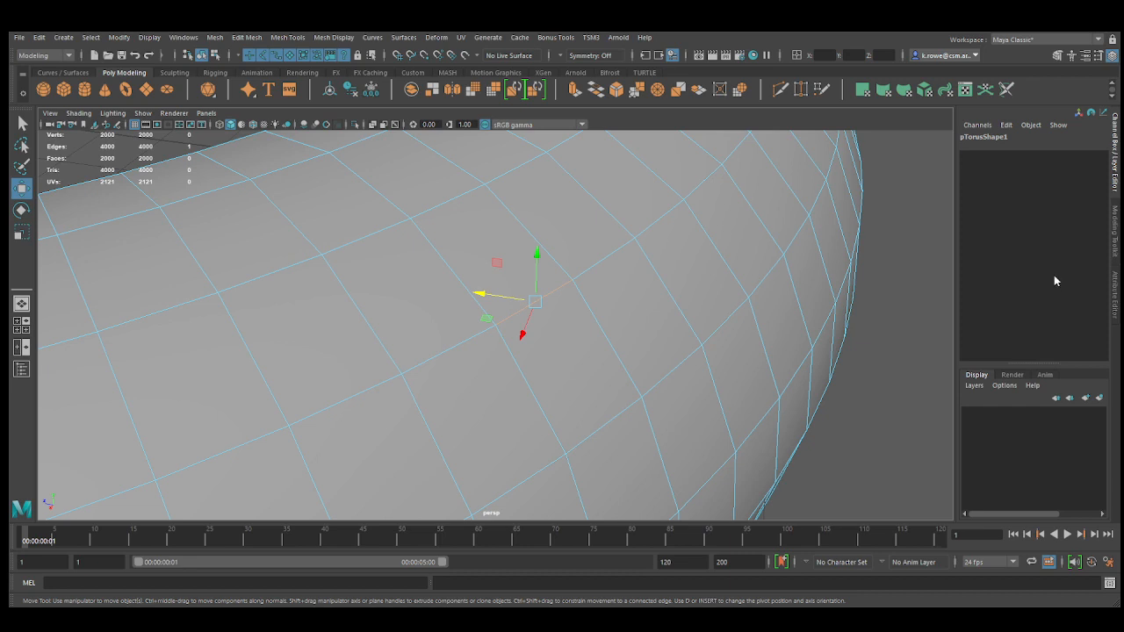
Open the torus shape's attributes and preview Display Triangles under Mesh Component Display, leaving the option off
left_click(1115, 303)
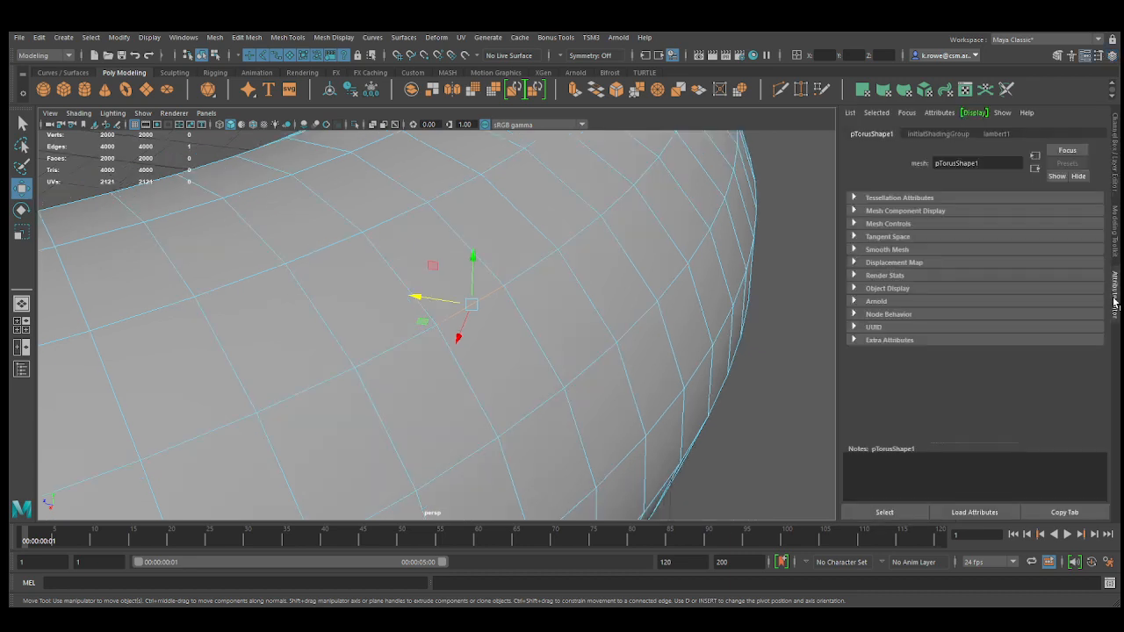
left_click(854, 211)
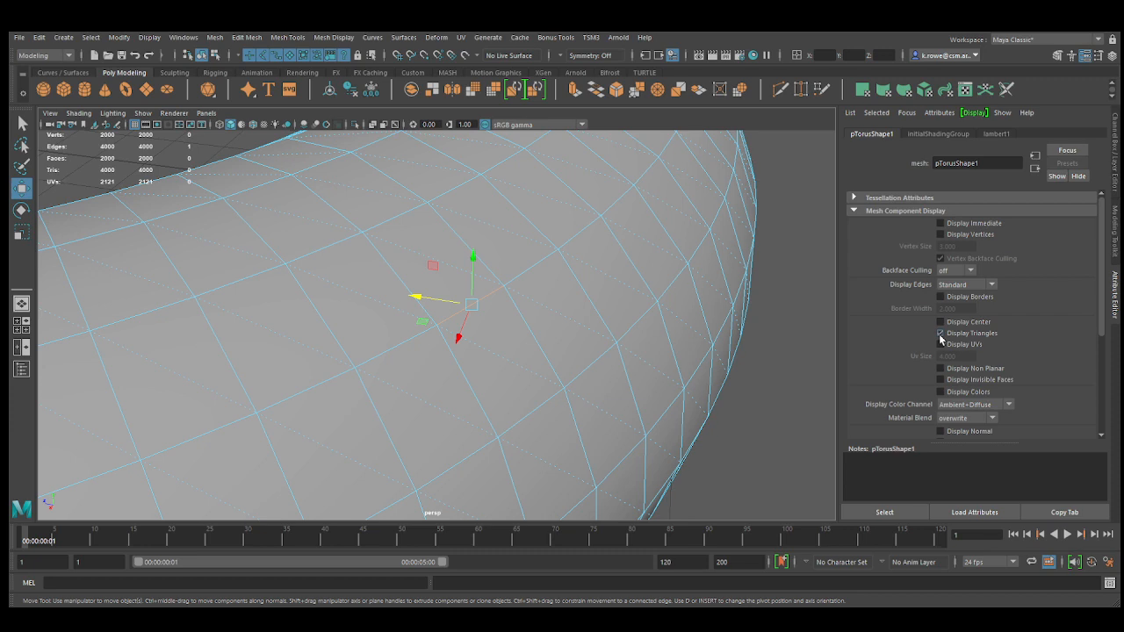
left_click(854, 211)
Select a neighbouring edge that runs crosswise to the previously selected one
left_click_drag(522, 316, 490, 299, "alt")
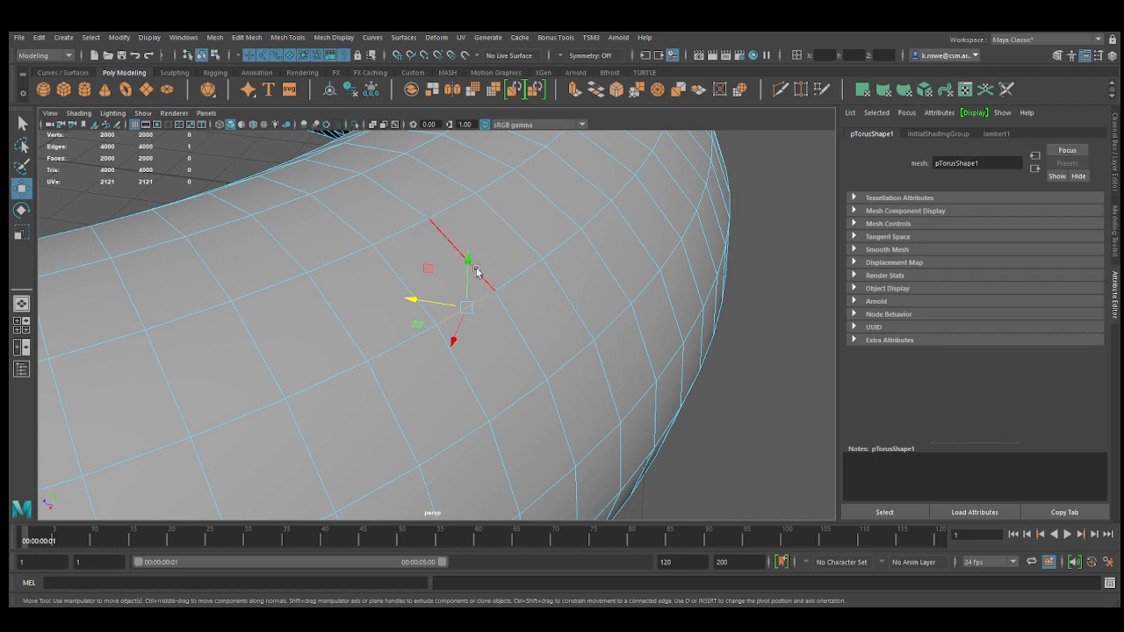
left_click(486, 282)
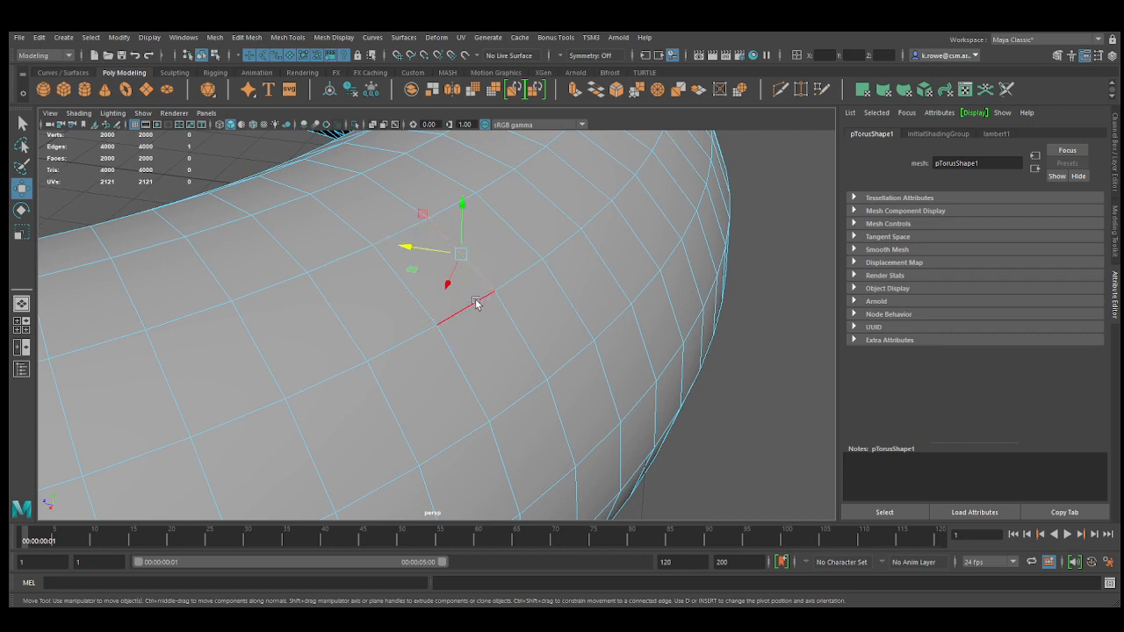
Add the adjoining edge to the edge selection, and in face mode select the single face bordered by these edges
left_click(474, 307, "shift")
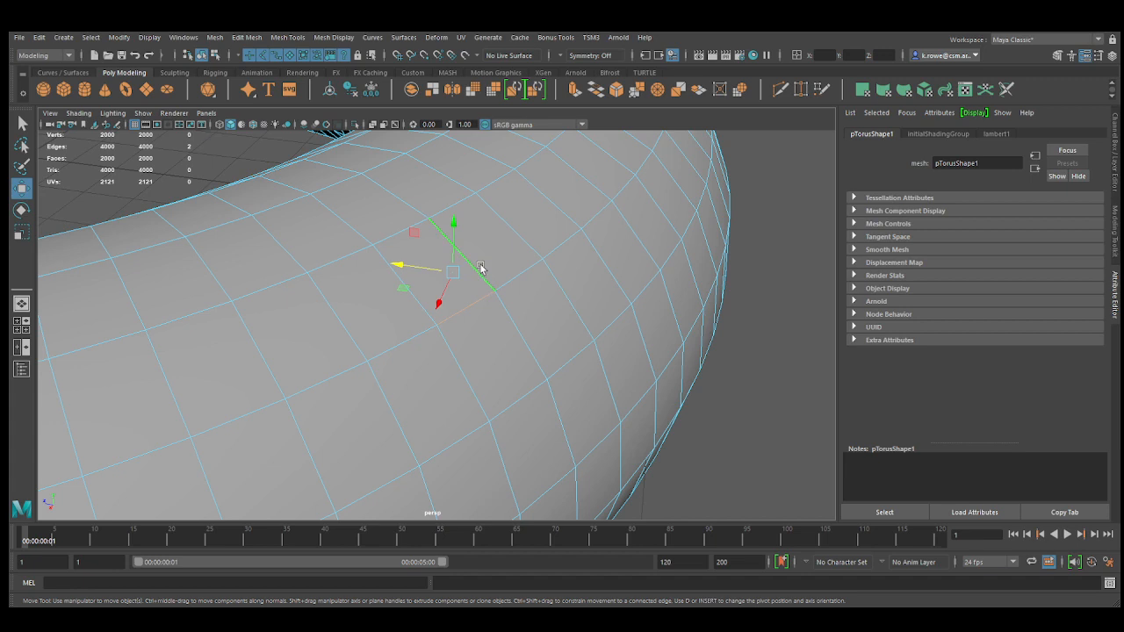
key("F11")
left_click(434, 278)
left_click_drag(516, 293, 520, 326, "alt")
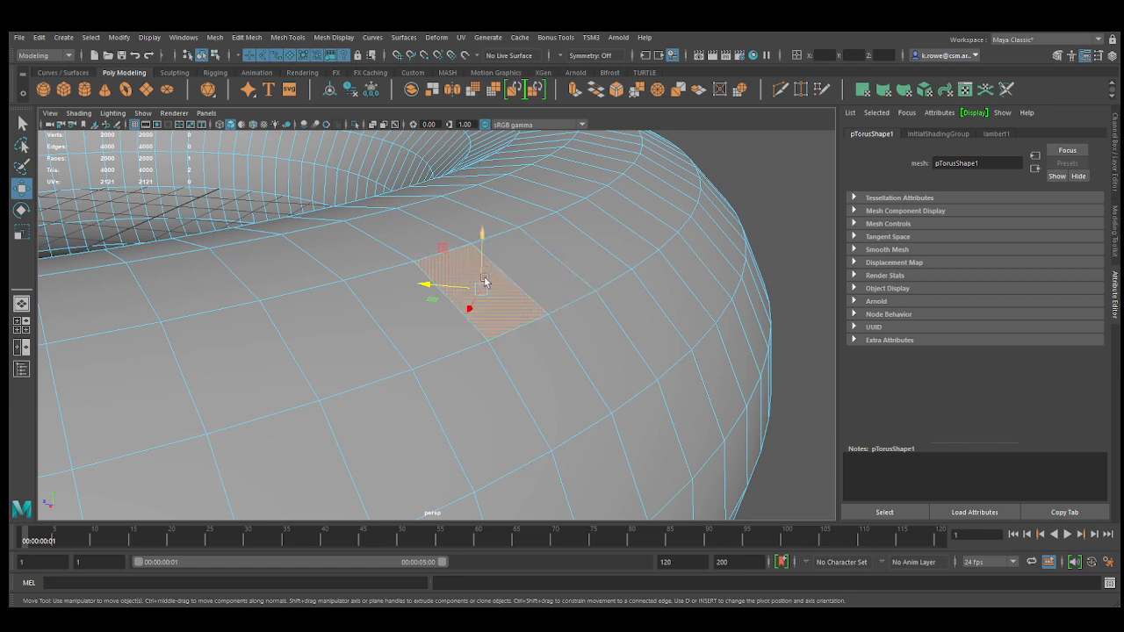
left_click_drag(510, 309, 481, 319, "alt")
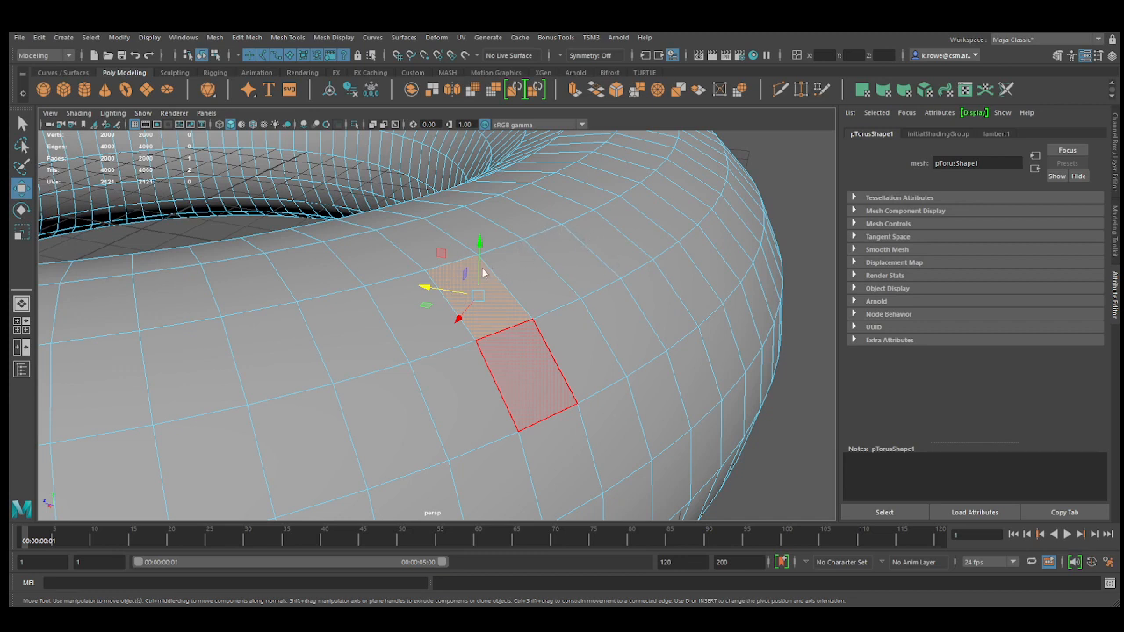
Compare the torus's vertex, edge and face modes in turn, ending in face mode to examine the selected face
key("F9")
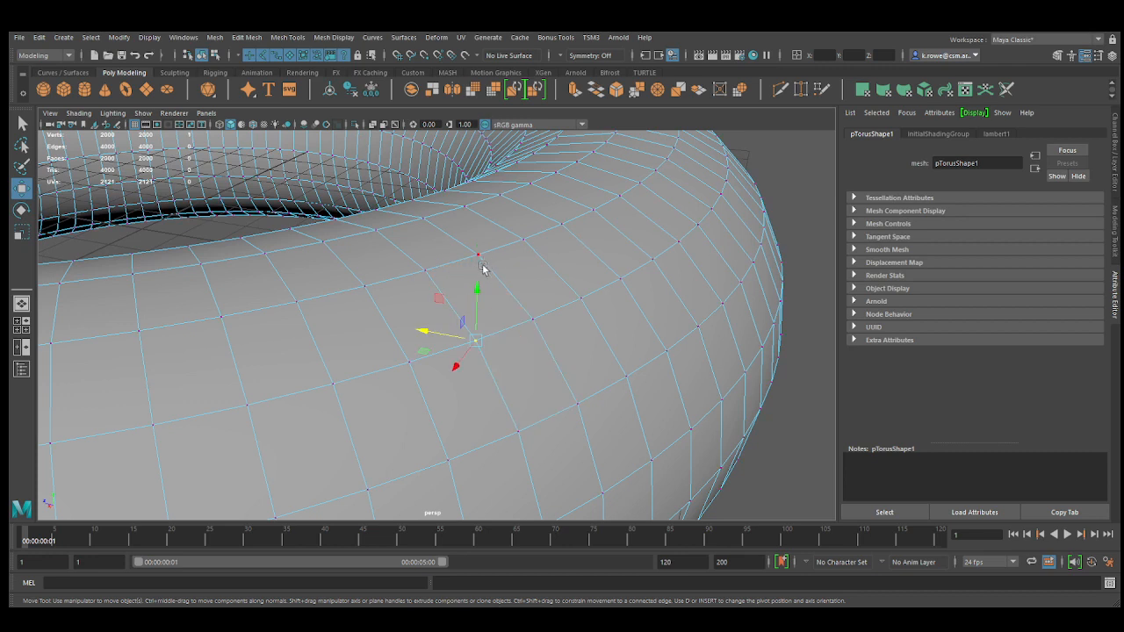
key("F10")
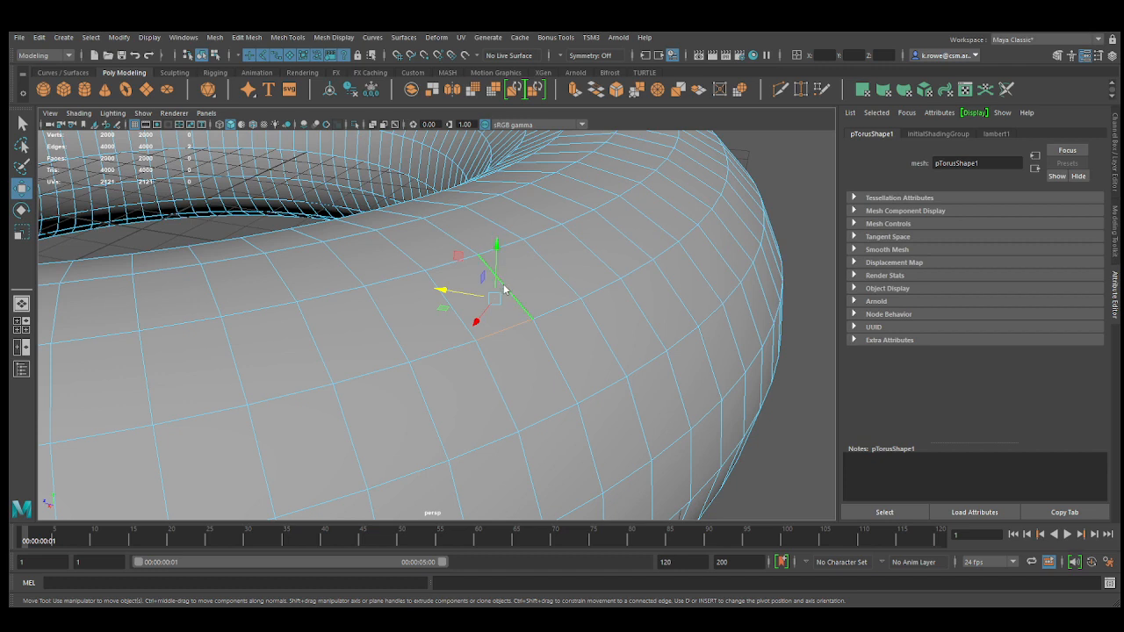
key("F11")
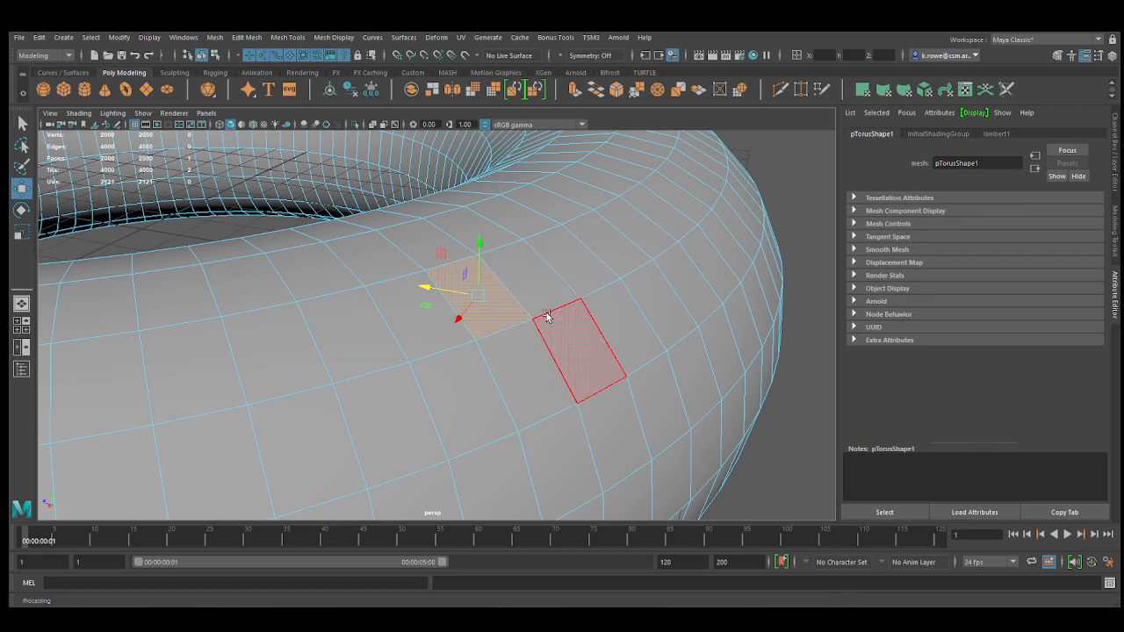
left_click_drag(519, 296, 531, 299, "alt")
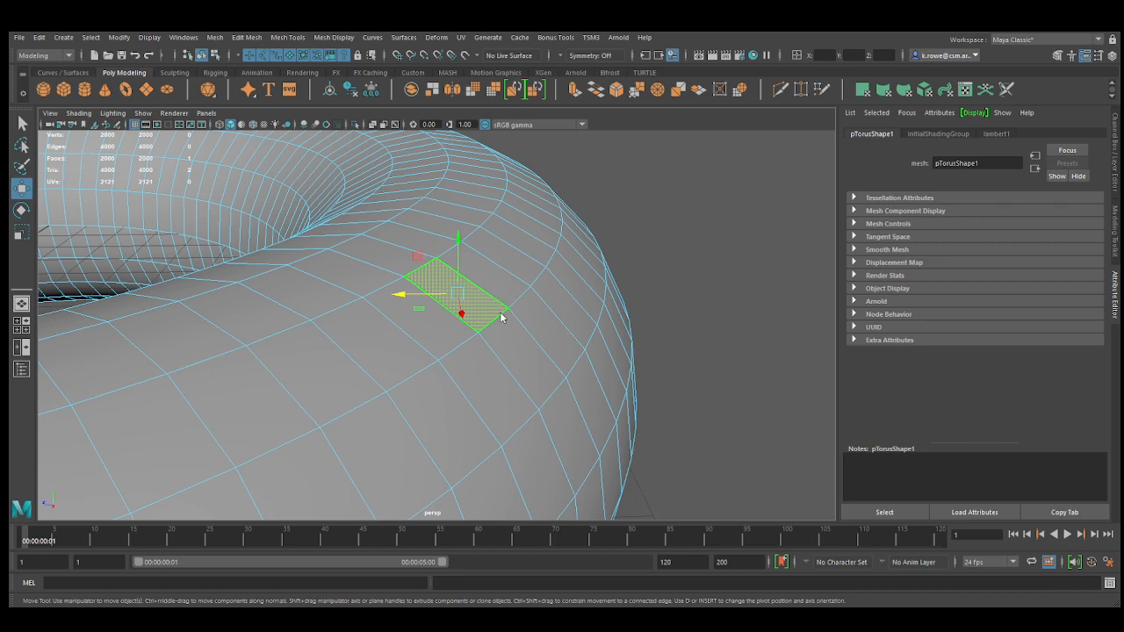
Return the torus to object mode and bring the whole ring into view
key("F8")
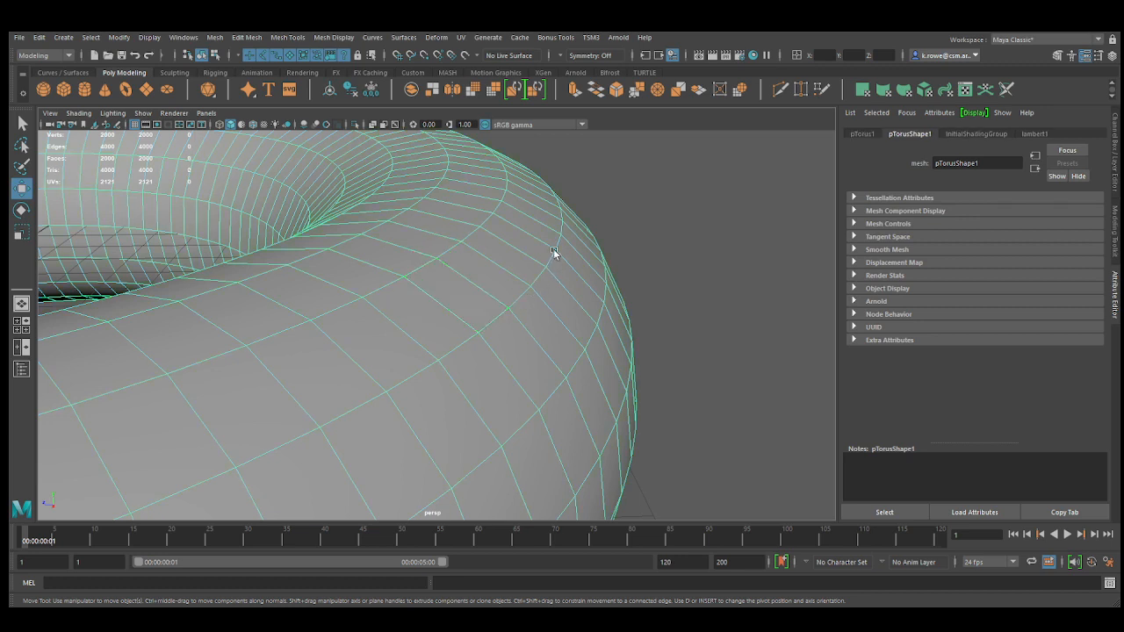
right_click_drag(615, 233, 485, 262, "alt")
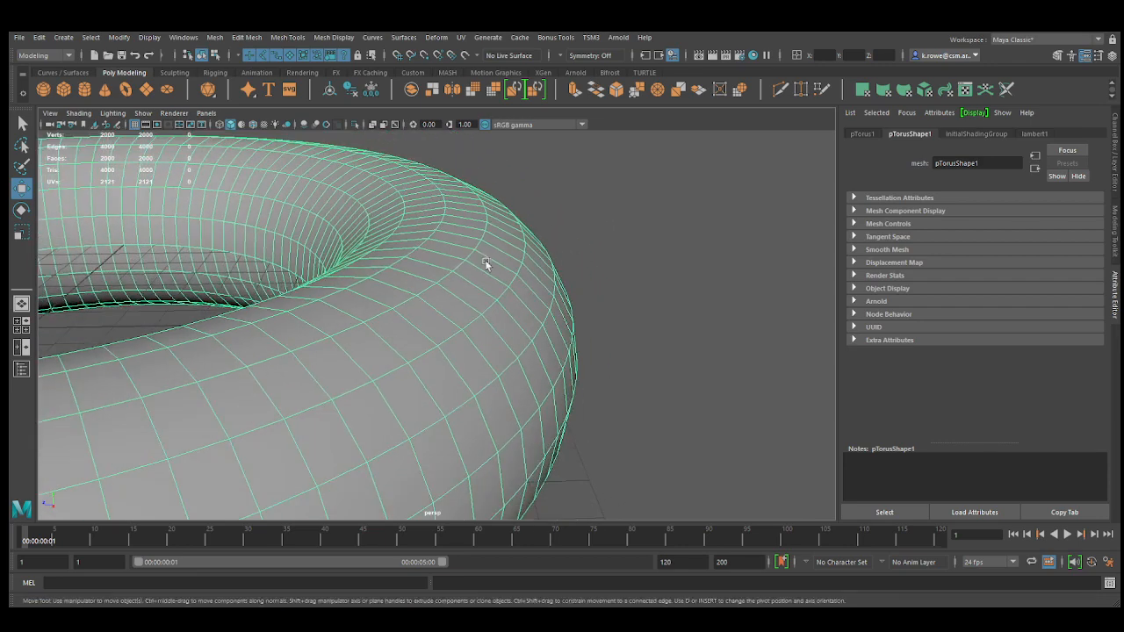
middle_click_drag(486, 264, 775, 270, "alt")
right_click_drag(775, 271, 427, 285, "alt")
middle_click_drag(427, 285, 542, 280, "alt")
left_click_drag(541, 277, 588, 302, "alt")
right_click_drag(587, 301, 480, 299, "alt")
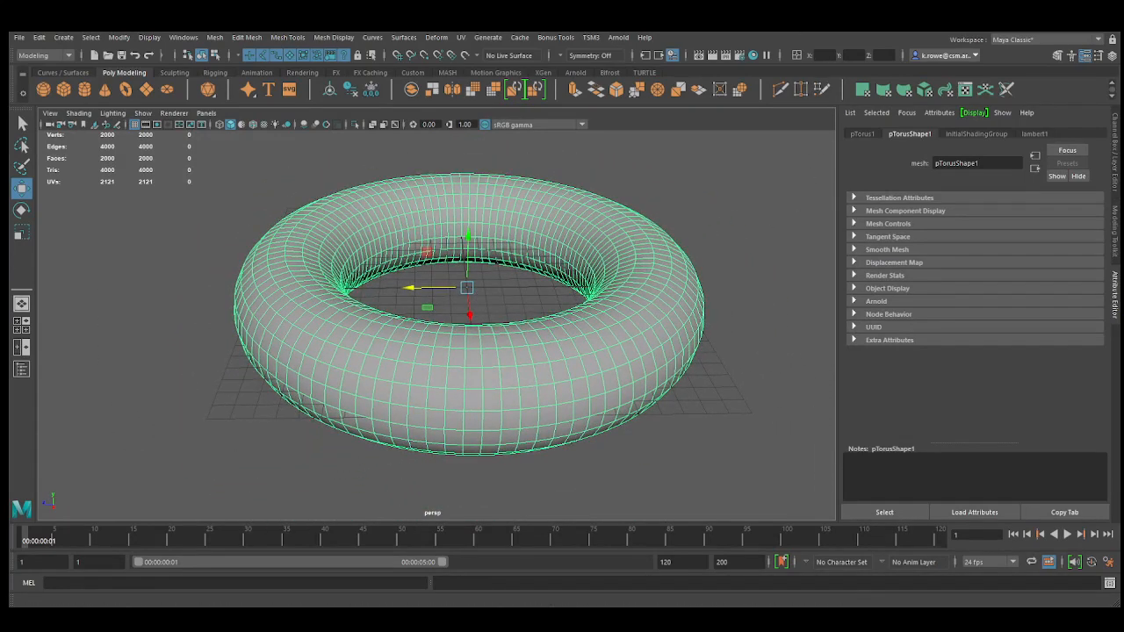